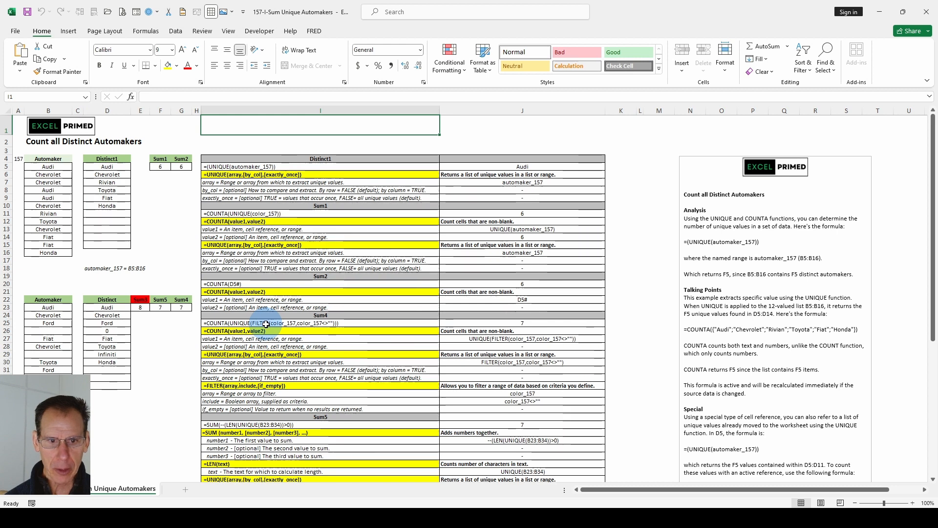
scroll(274, 377, down, 2)
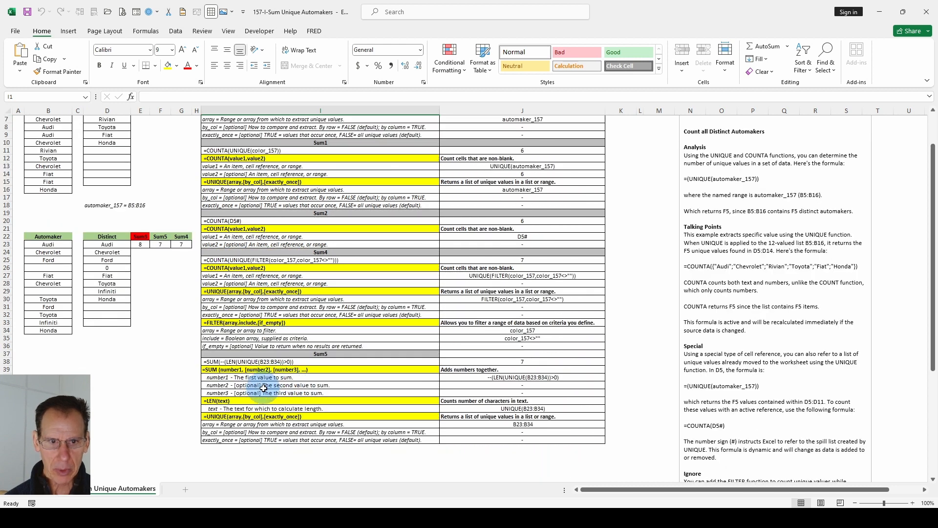
scroll(273, 378, up, 2)
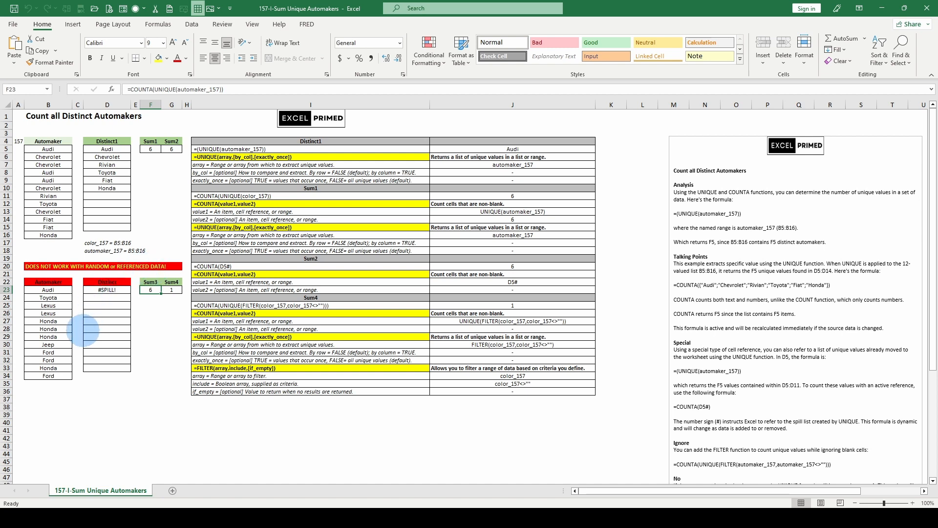
Step: Recalculate the worksheet several times to refresh the random automaker list in B23:B34
key(F9)
key(F9)
key(F9)
key(F9)
key(F9)
key(F9)
key(F9)
key(F9)
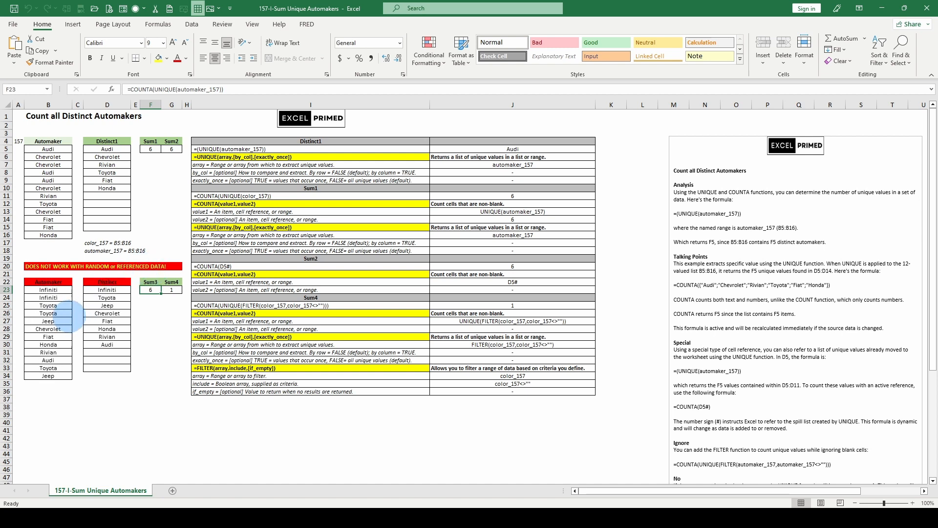
key(F9)
key(F9)
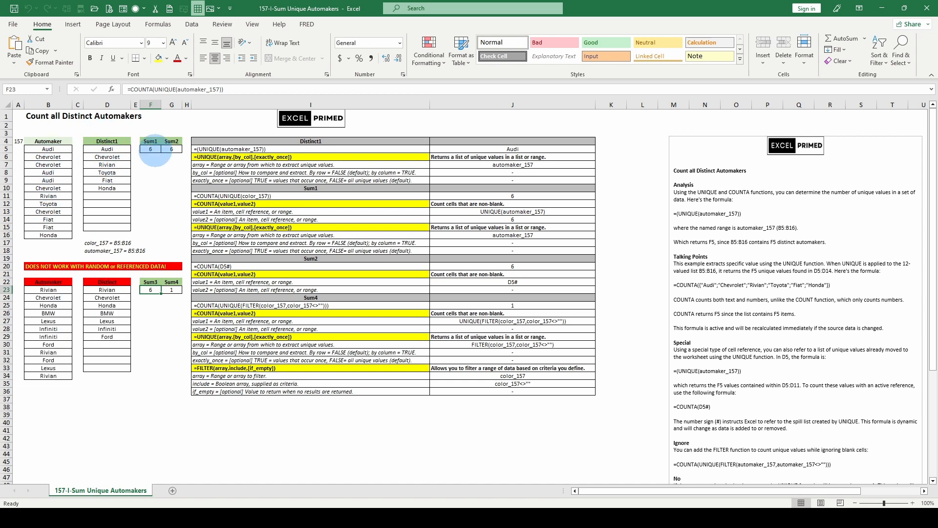
Step: Compare the Sum1 and Sum2 formulas in F5 and G5, and check the Sum3 and Sum4 formulas in row 23
click(149, 149)
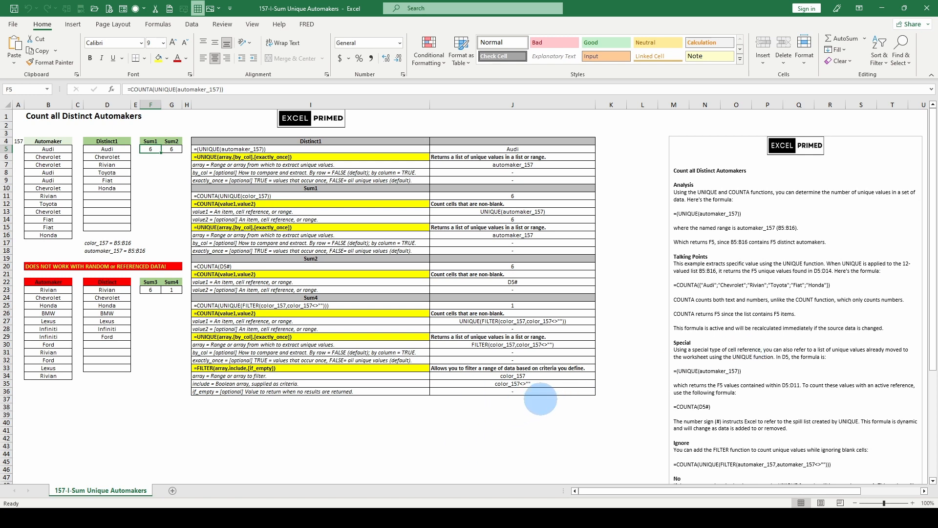
scroll(709, 376, down, 1)
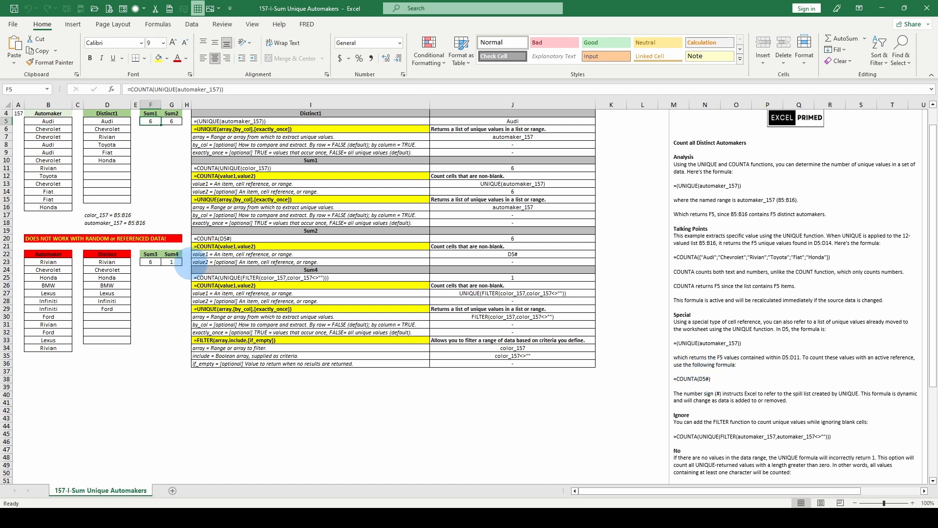
click(168, 260)
click(156, 262)
click(166, 121)
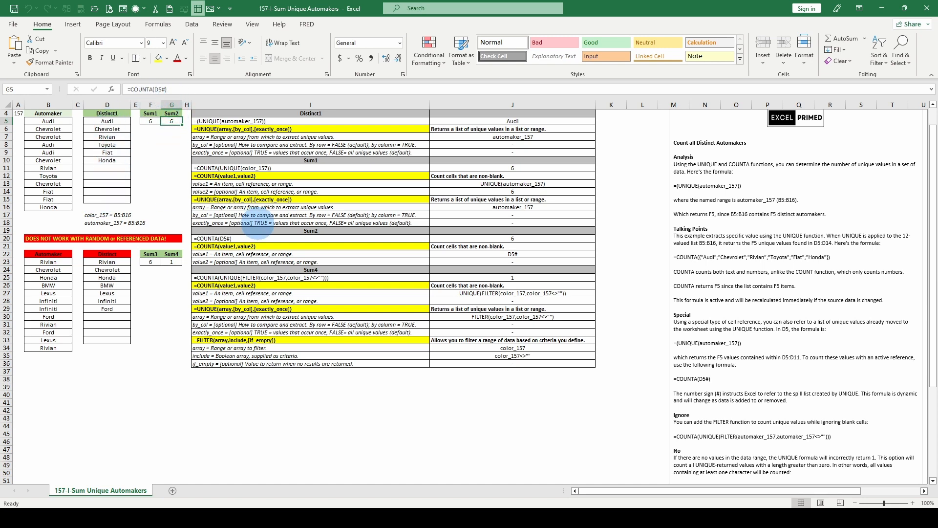
click(149, 120)
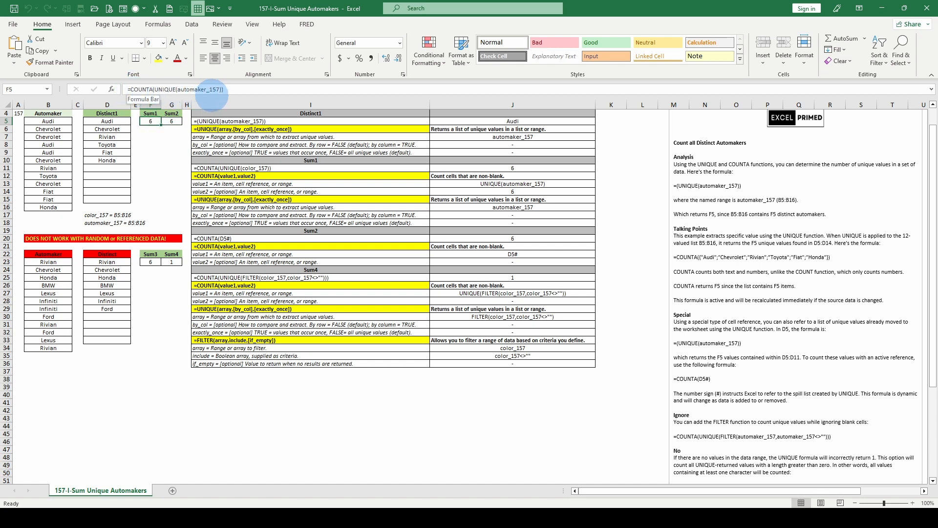
click(171, 122)
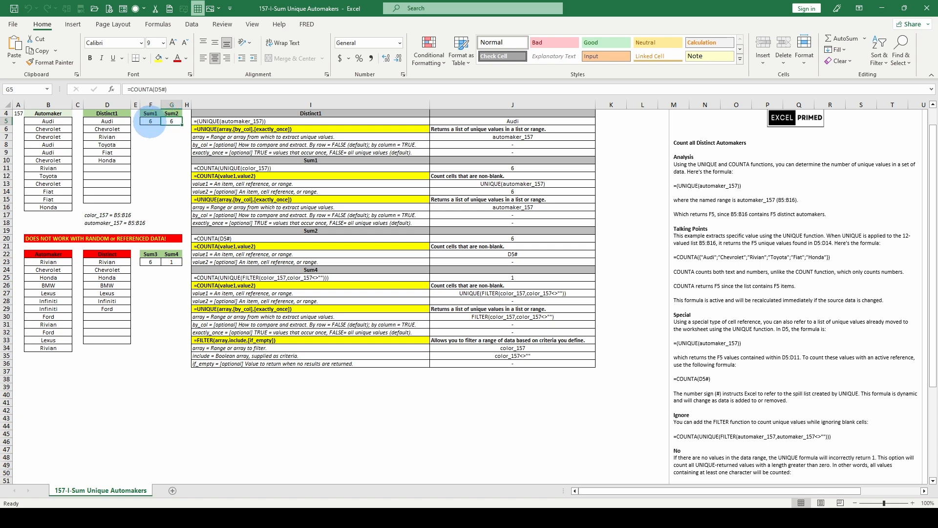
click(150, 124)
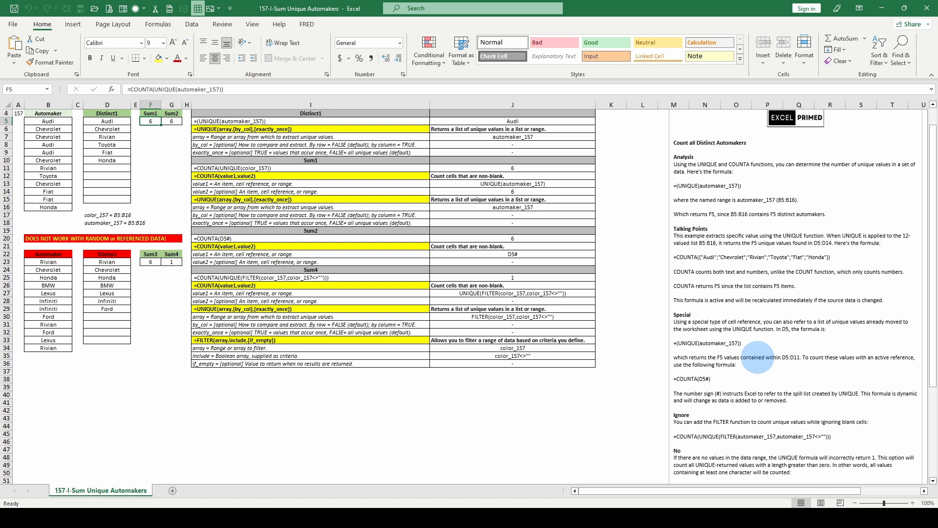
Step: Read the explanatory notes on the D5# spill reference, ignoring blanks with FILTER, and counting with SUM and LEN
scroll(714, 396, down, 1)
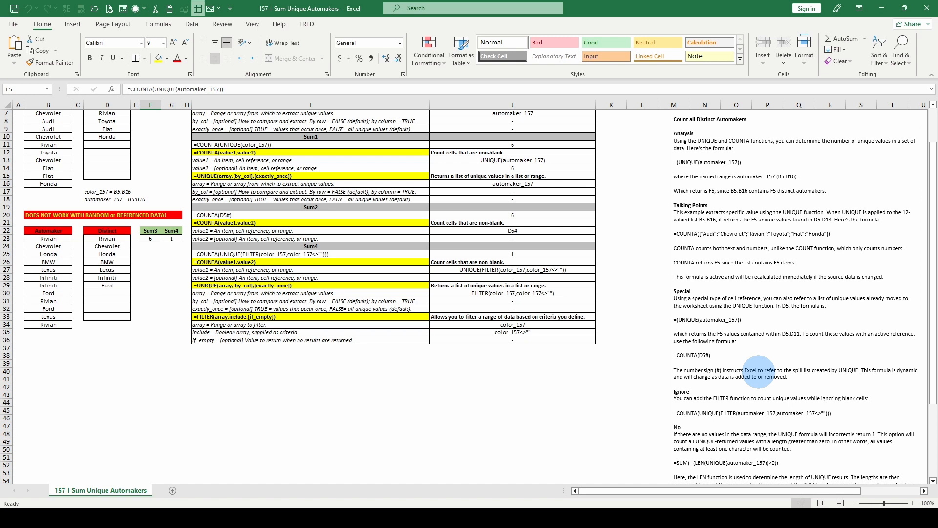
scroll(759, 372, down, 2)
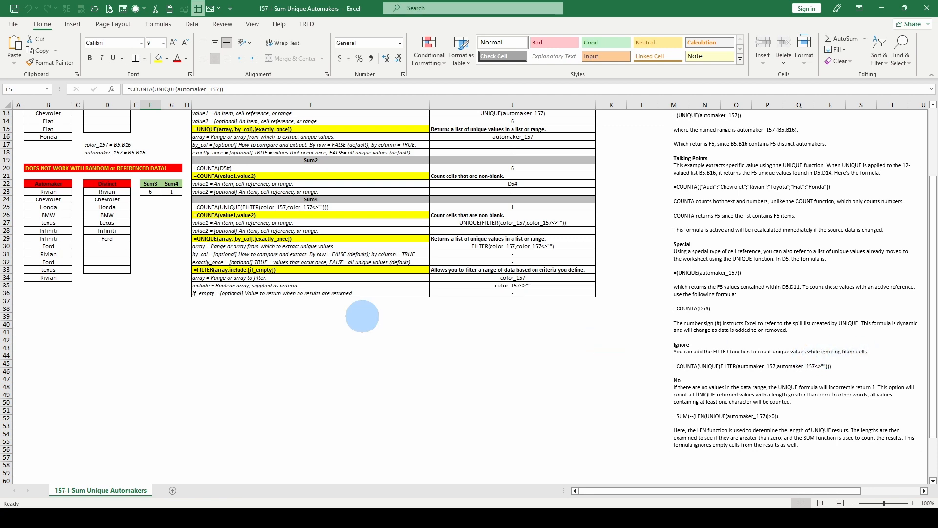
scroll(76, 126, up, 2)
scroll(68, 132, up, 2)
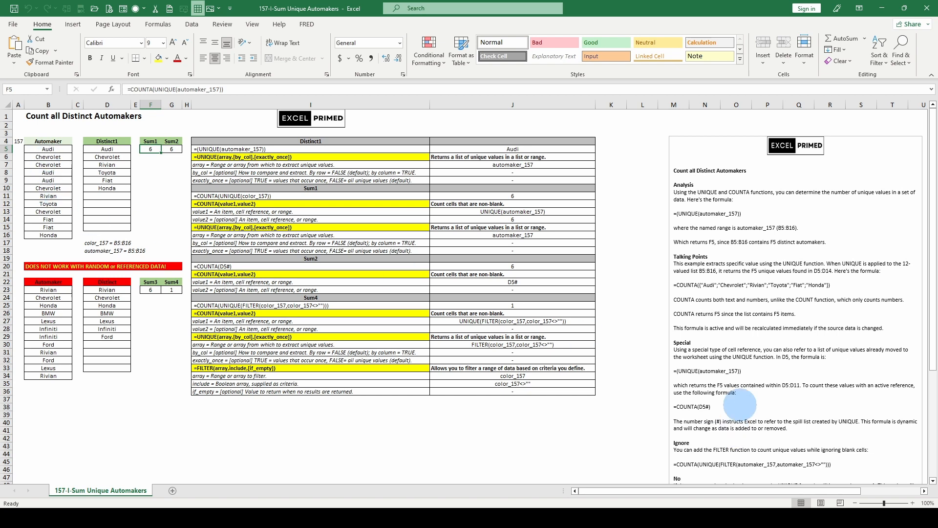
scroll(737, 403, down, 2)
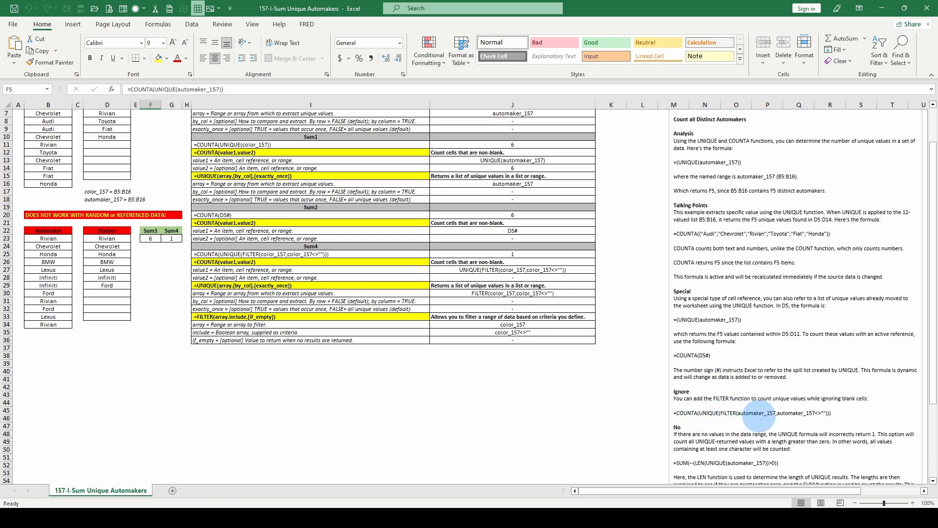
scroll(755, 414, down, 3)
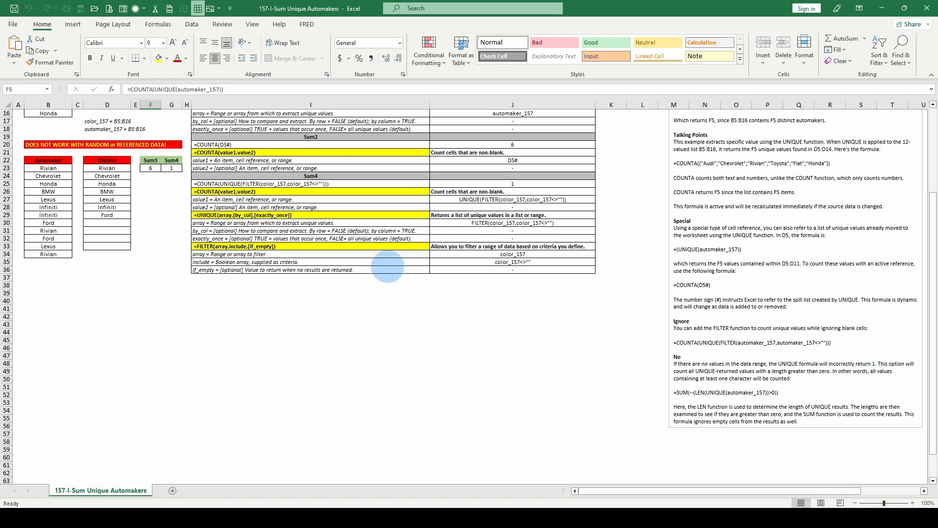
scroll(387, 270, up, 3)
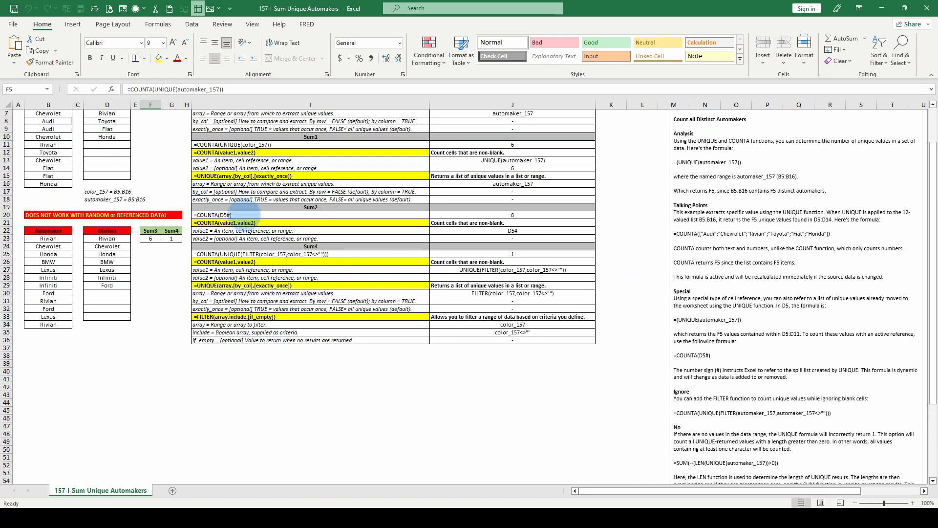
scroll(831, 414, down, 2)
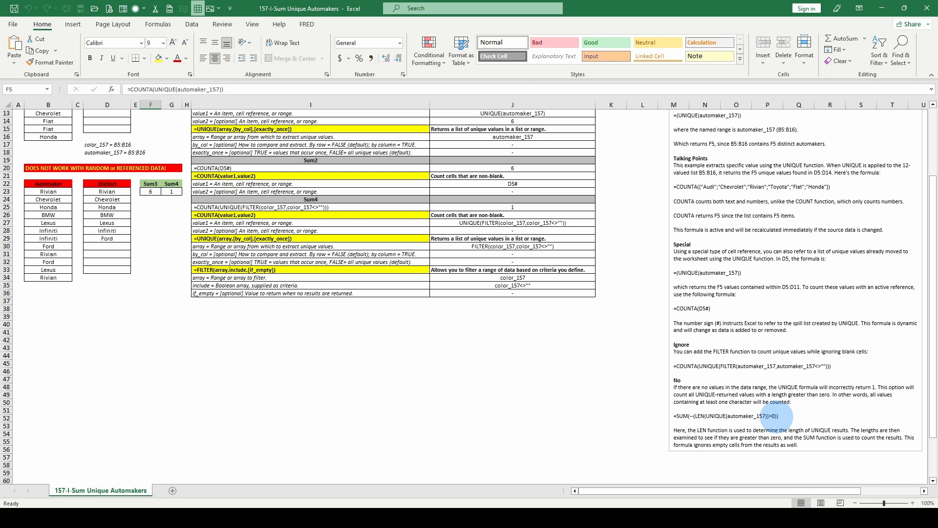
scroll(772, 415, down, 1)
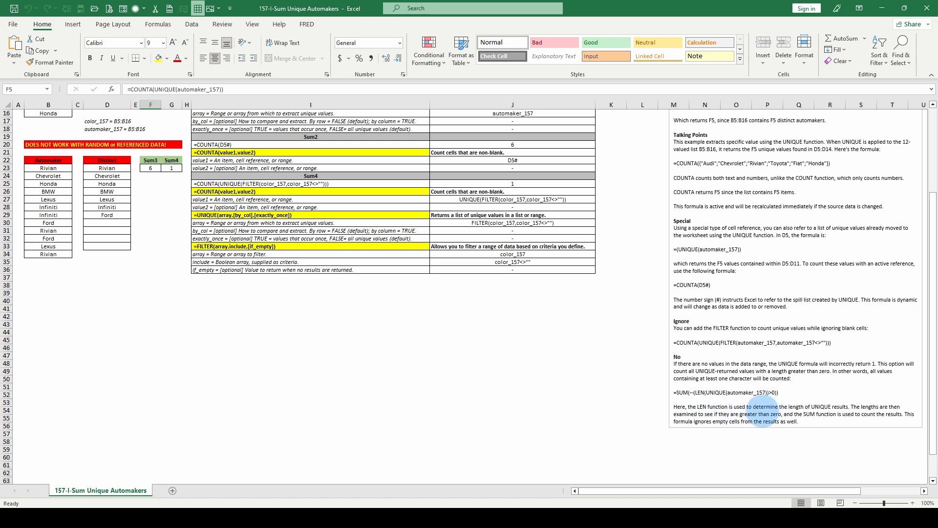
scroll(607, 374, up, 5)
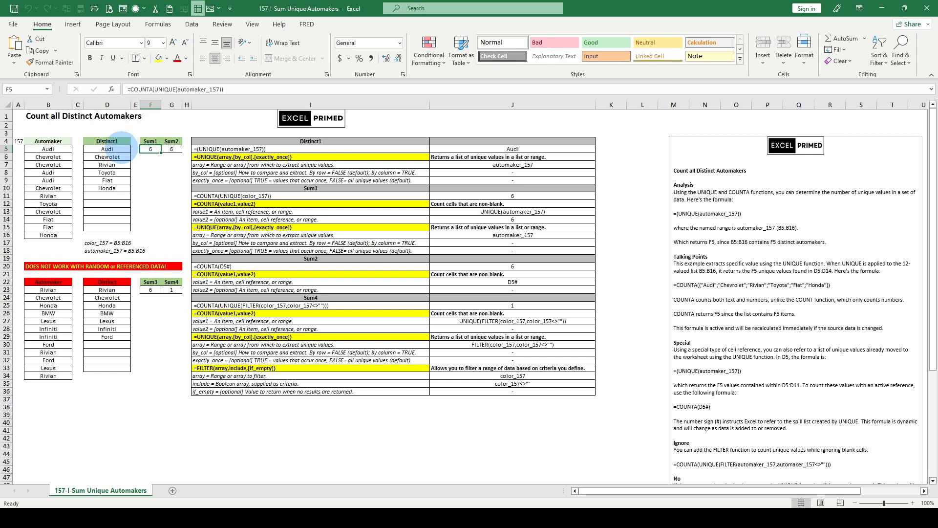
Step: Examine the formulas of the Distinct lists in D5 and D23 and of the count cells G5, F5, F23 and G23
drag(120, 149, 118, 185)
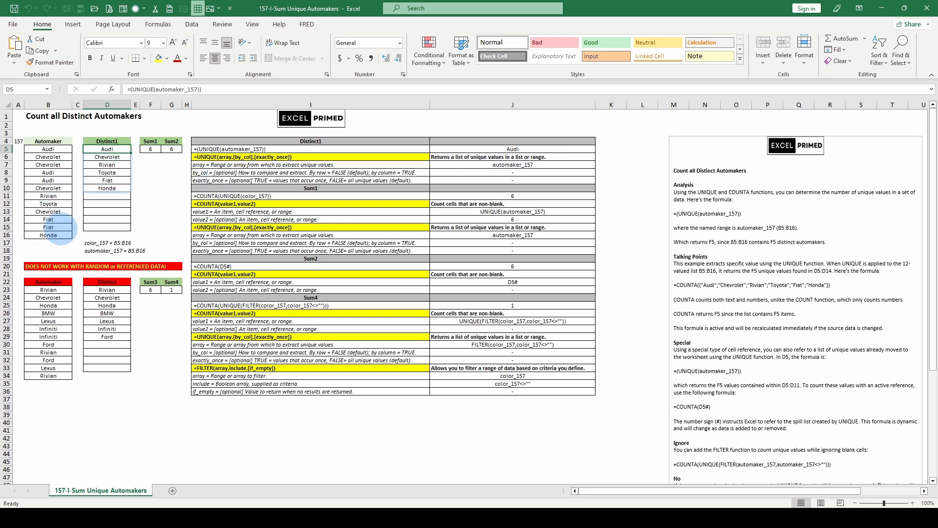
click(171, 149)
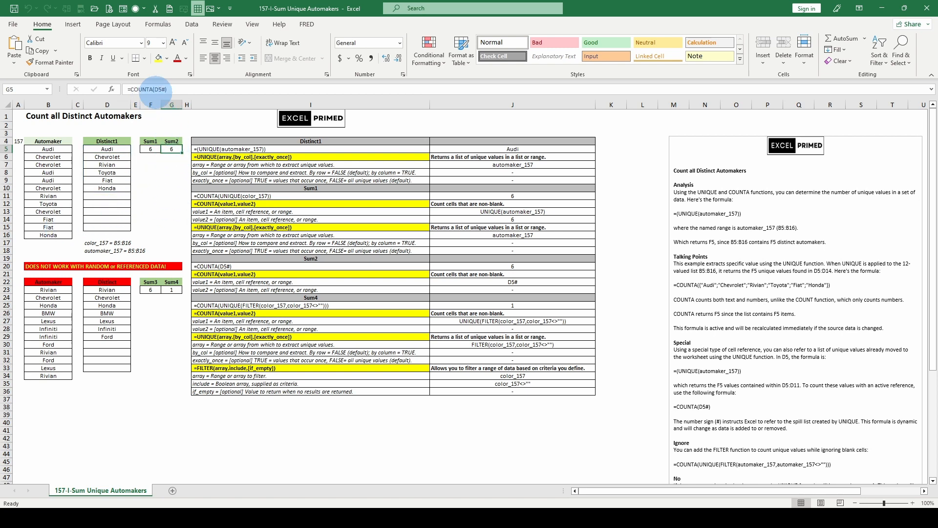
click(107, 148)
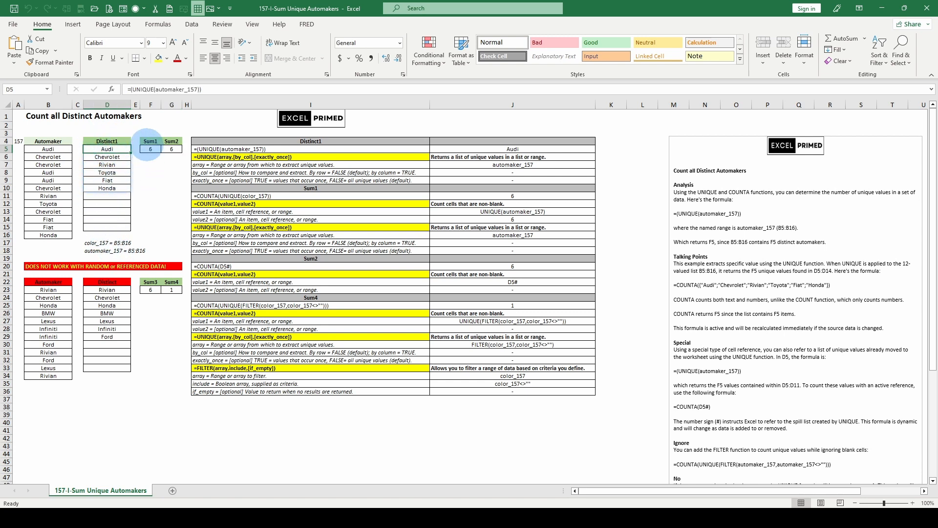
click(147, 148)
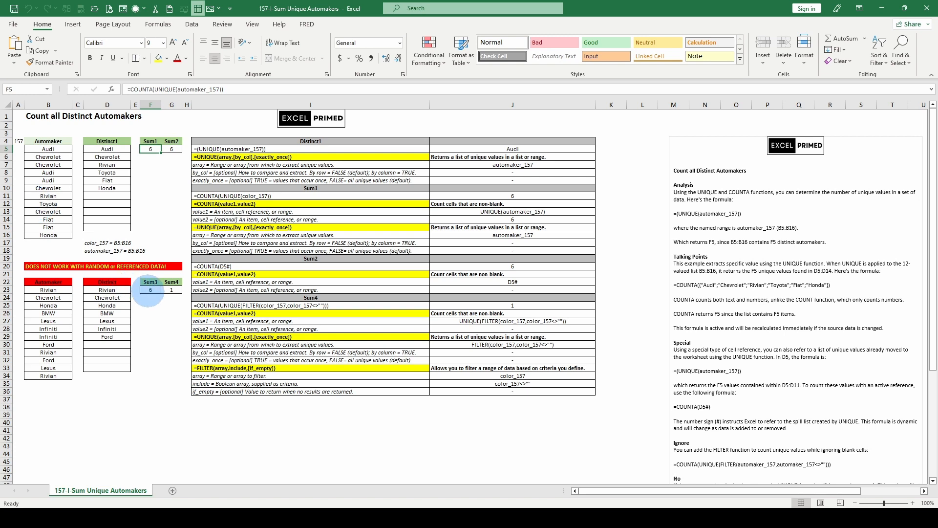
click(150, 289)
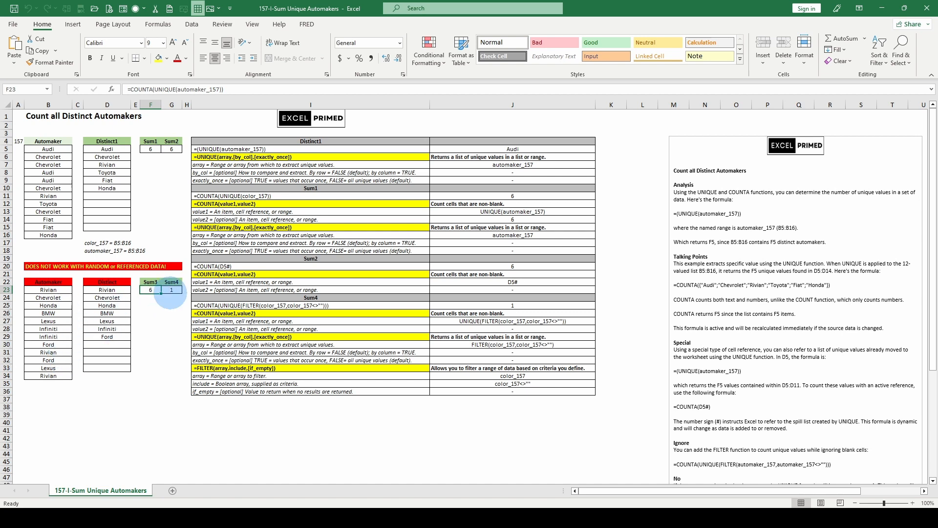
click(107, 289)
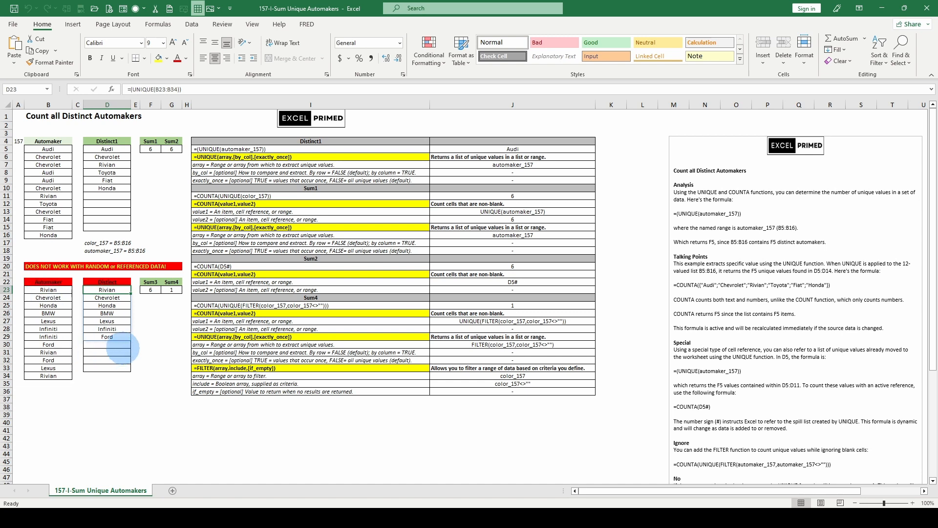
click(172, 290)
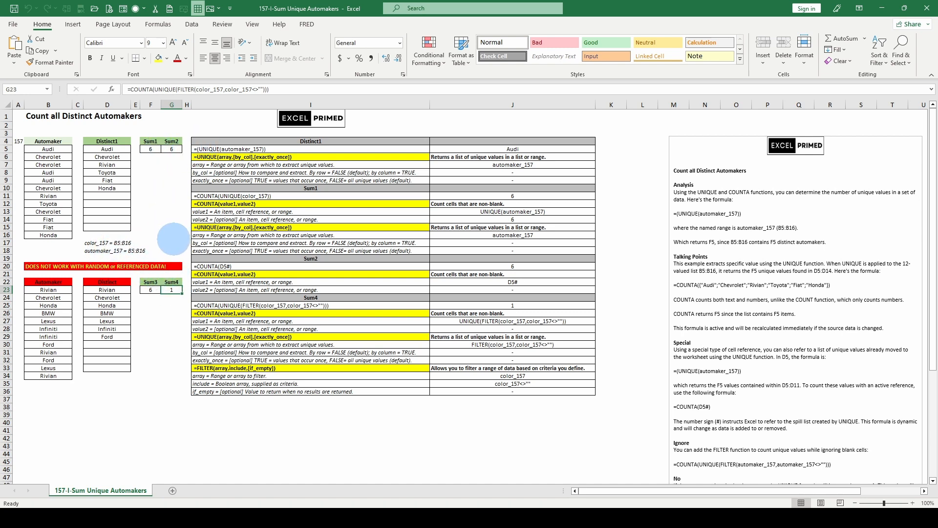
Step: Replace the named range in the Sum3 formula in F23 with B23:B34, giving =COUNTA(UNIQUE(B23:B34))
key(Left)
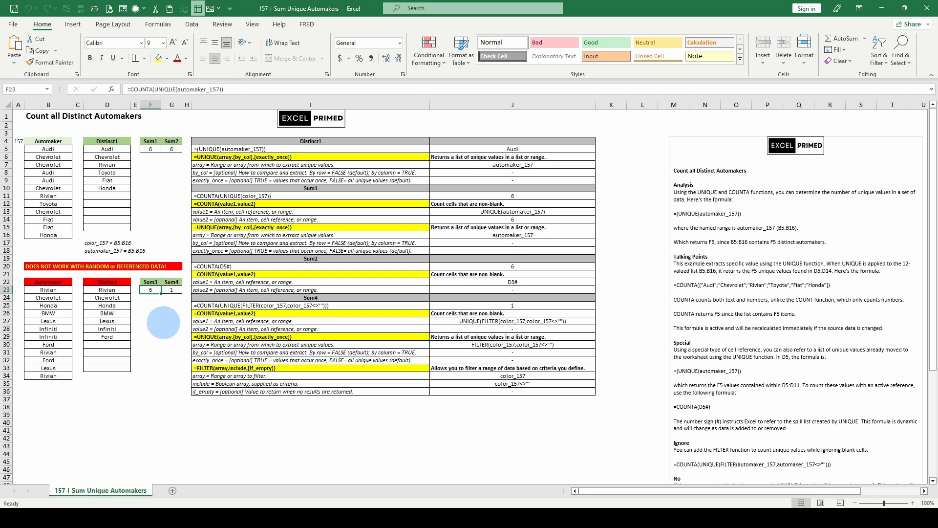
click(176, 89)
double_click(178, 89)
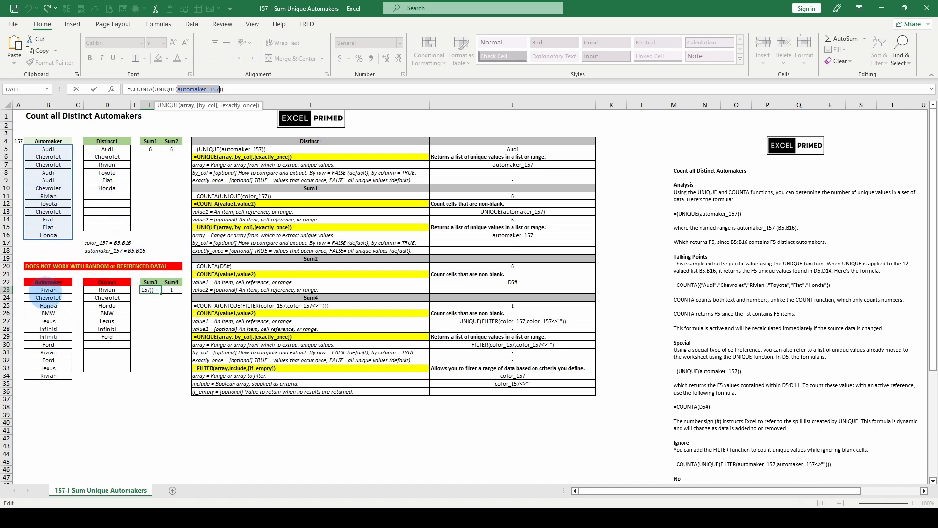
drag(47, 289, 43, 376)
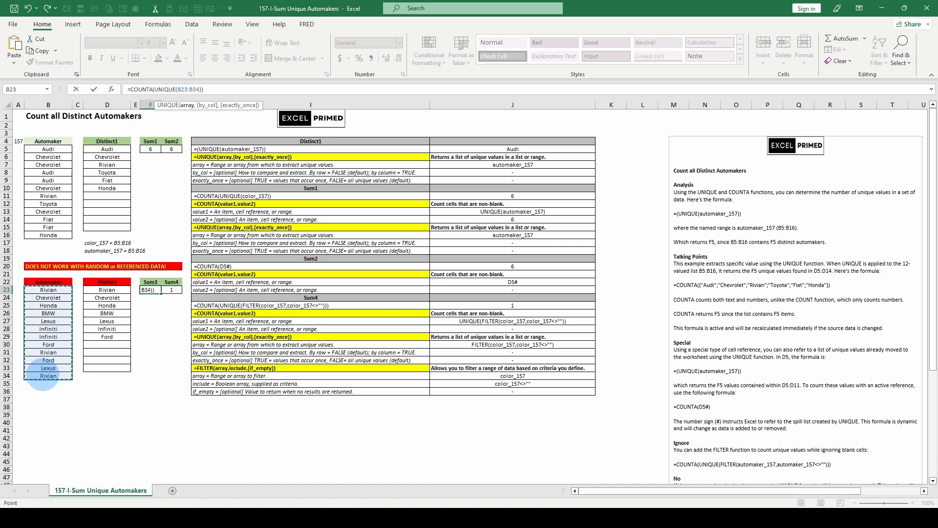
key(ctrl+Return)
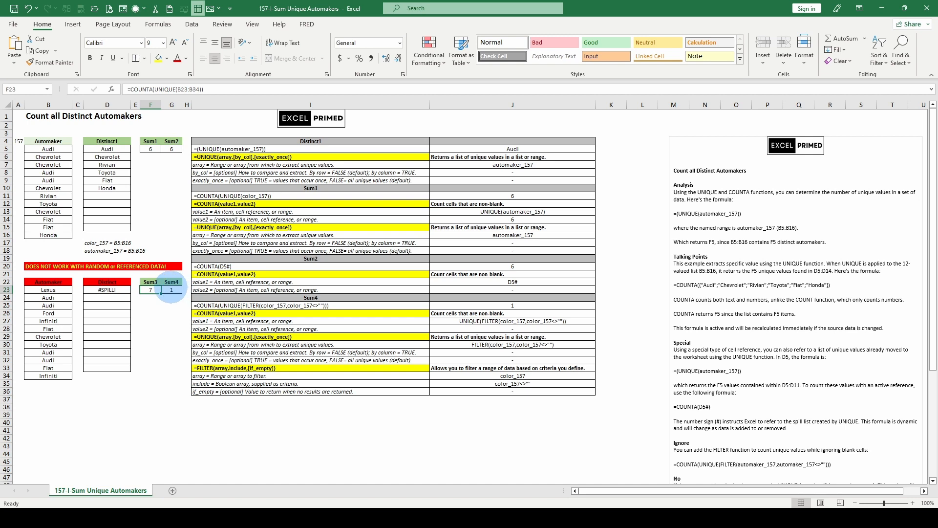
Step: Inspect the lower Distinct formula in D23 and the Sum4 formula in G23, and review the notes on ignoring blank cells
click(108, 290)
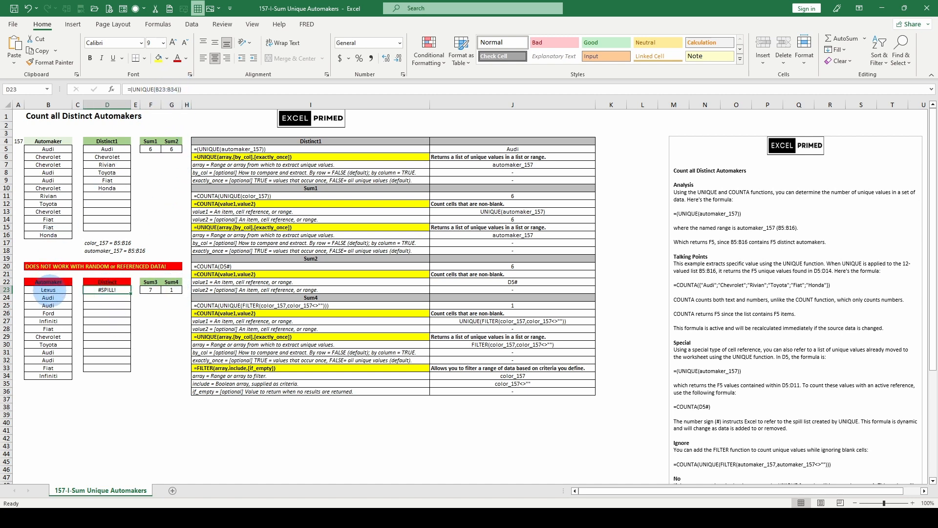
click(171, 290)
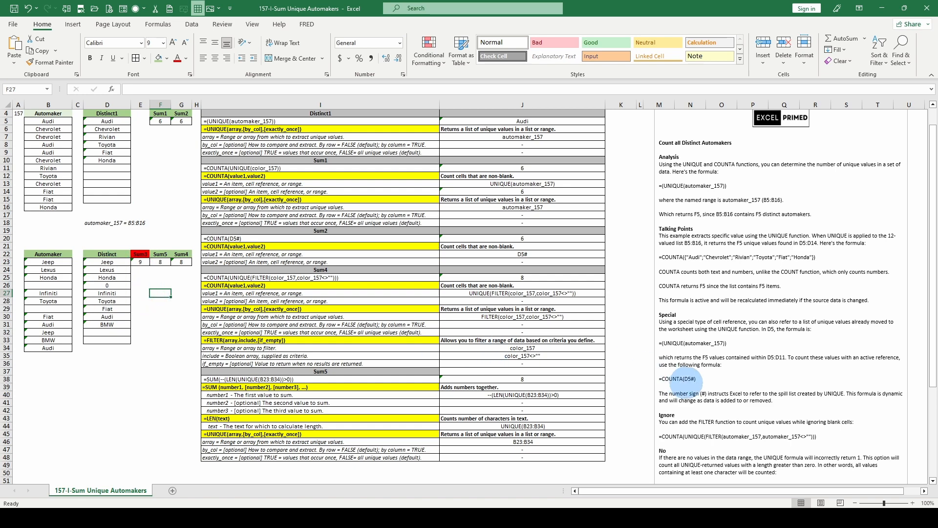
scroll(714, 337, down, 1)
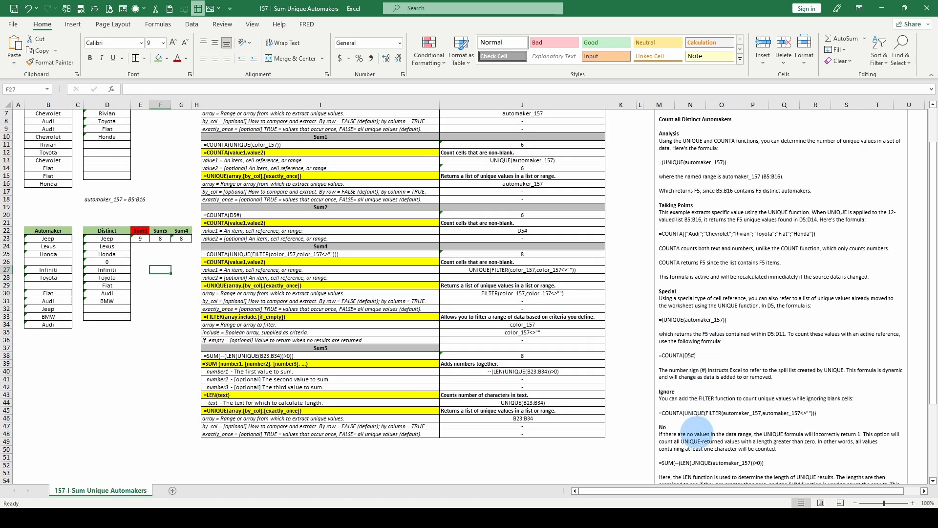
scroll(696, 383, up, 1)
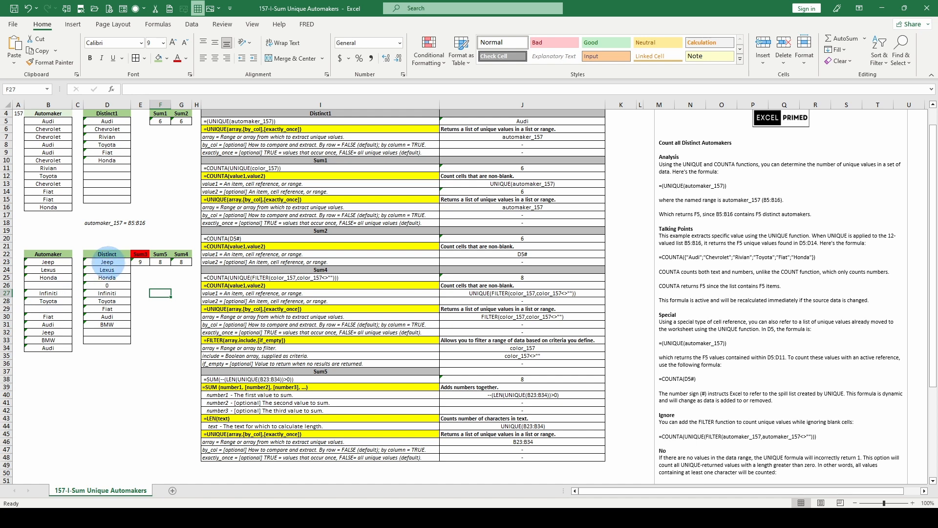
click(107, 261)
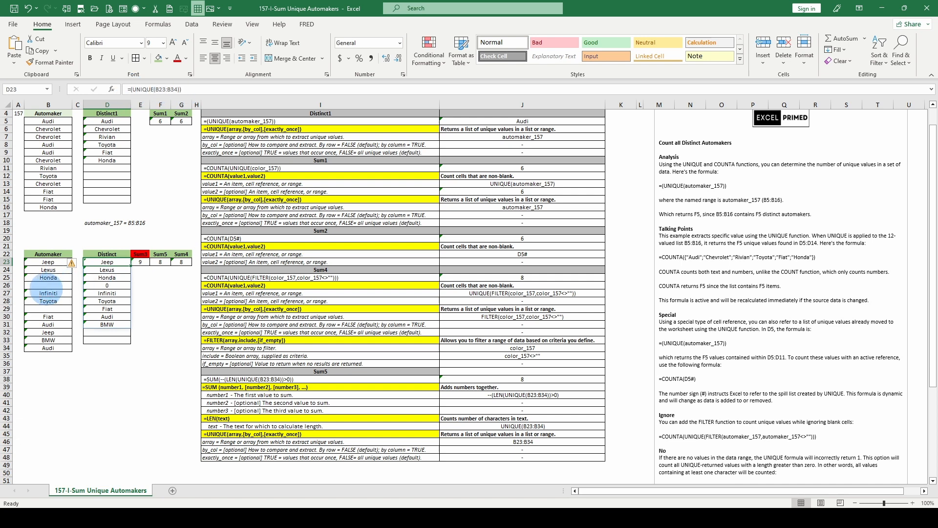
Step: Compare the COUNTA and UNIQUE formula in E23 with the Sum1 formula in F5 and the lower Distinct list
scroll(99, 247, down, 1)
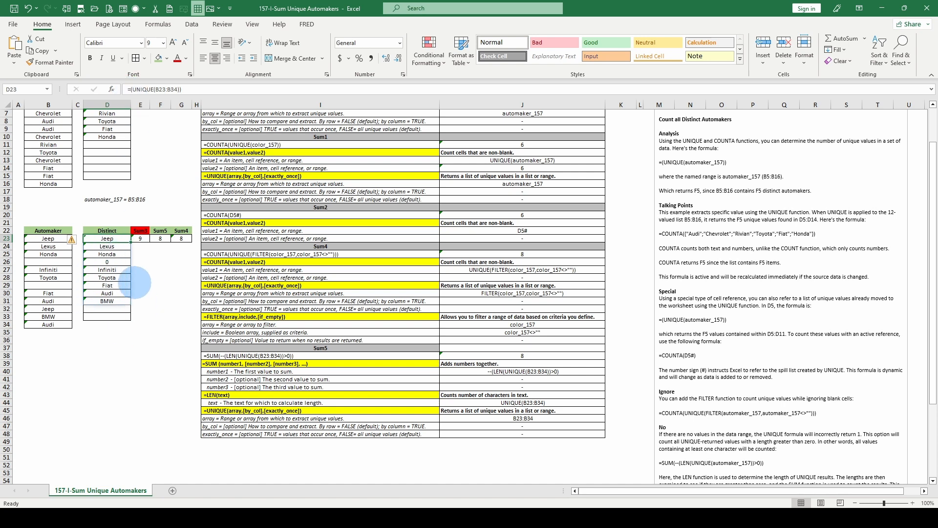
scroll(100, 230, up, 2)
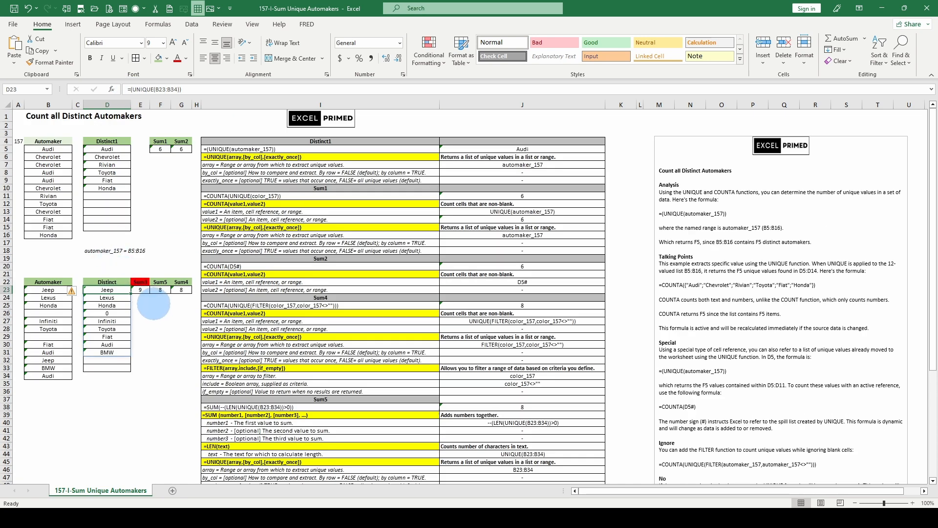
click(141, 290)
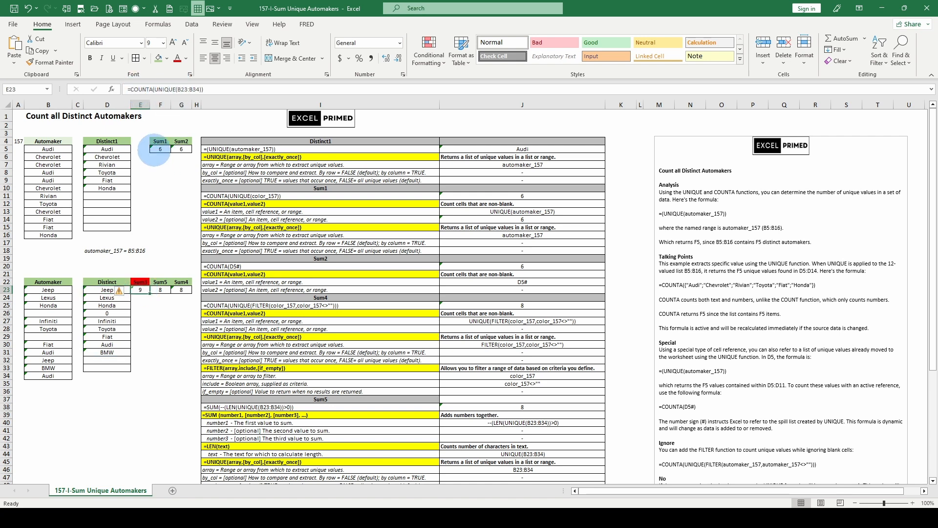
click(160, 149)
click(141, 289)
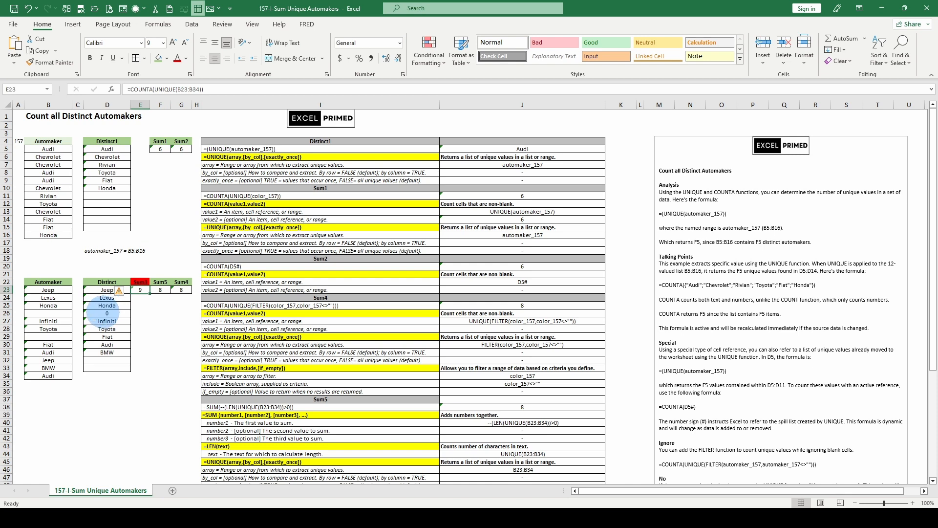
Step: Read the note on counting with SUM and LEN, and examine the Sum5 formula in F23 against its breakdown
scroll(815, 315, down, 4)
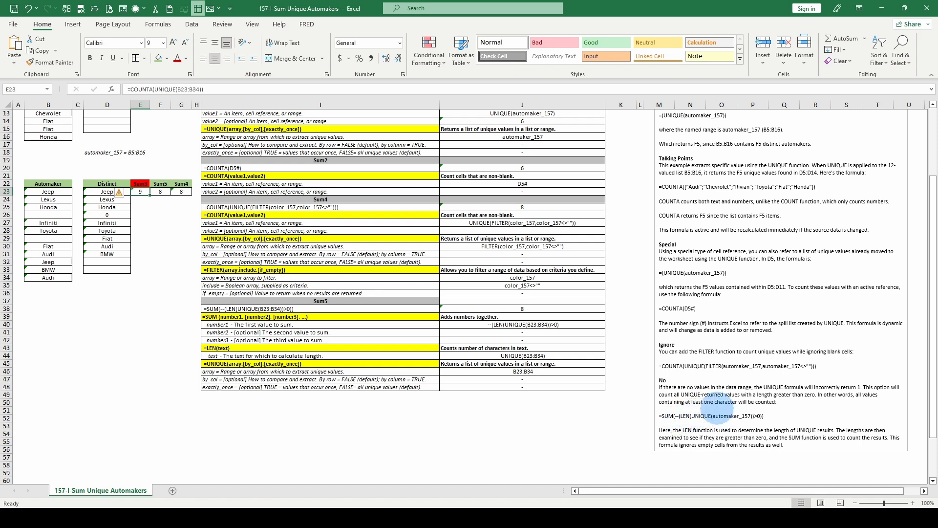
scroll(251, 237, up, 2)
click(160, 238)
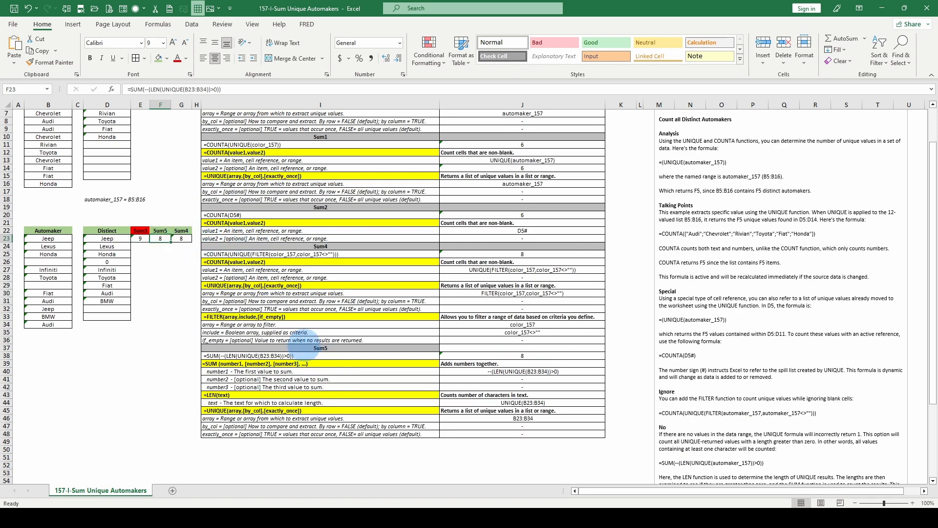
click(303, 346)
click(286, 348)
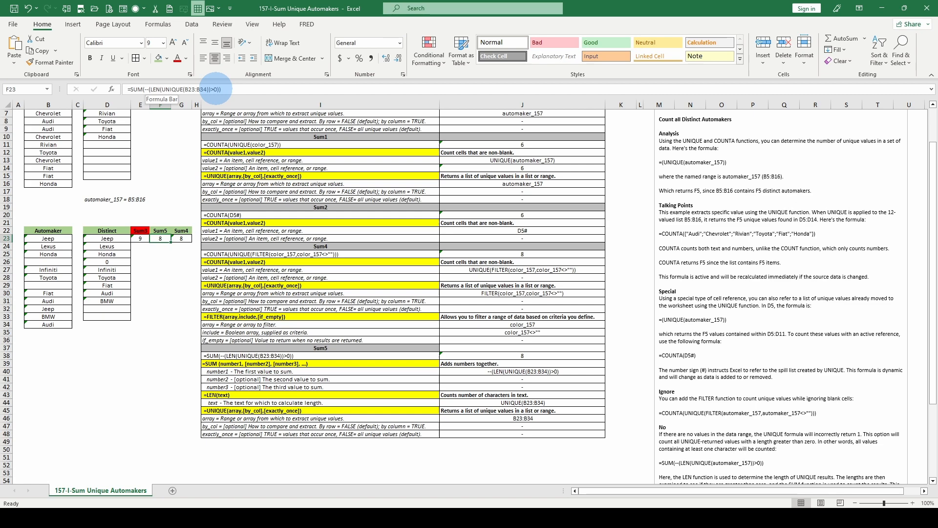
scroll(170, 129, up, 2)
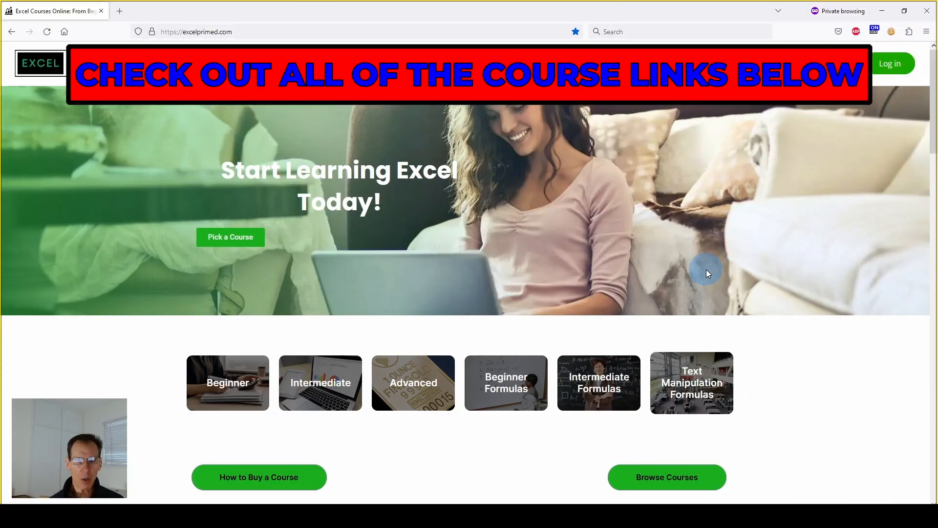
Step: Switch to the Excel Primed website in the browser and look through the Data & Text Manipulation, Essentials and Formulas course listings
scroll(706, 269, down, 5)
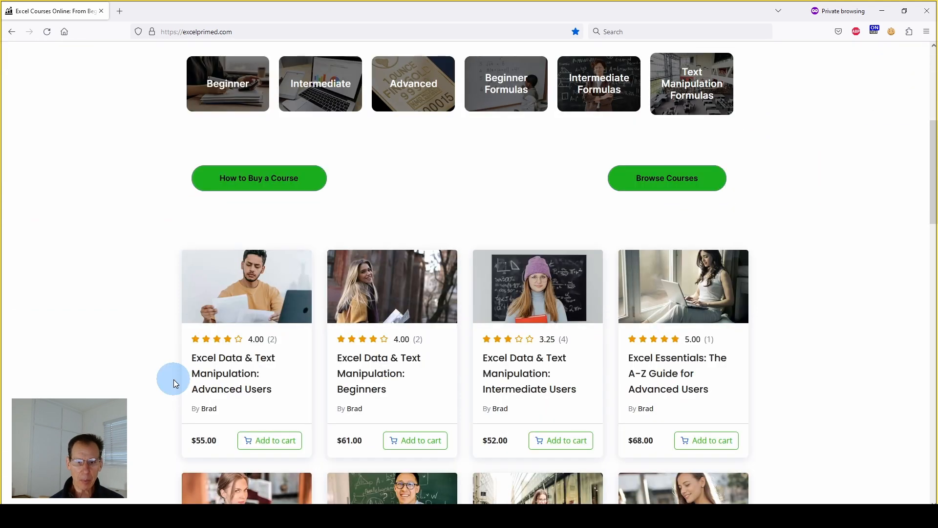
scroll(174, 379, down, 2)
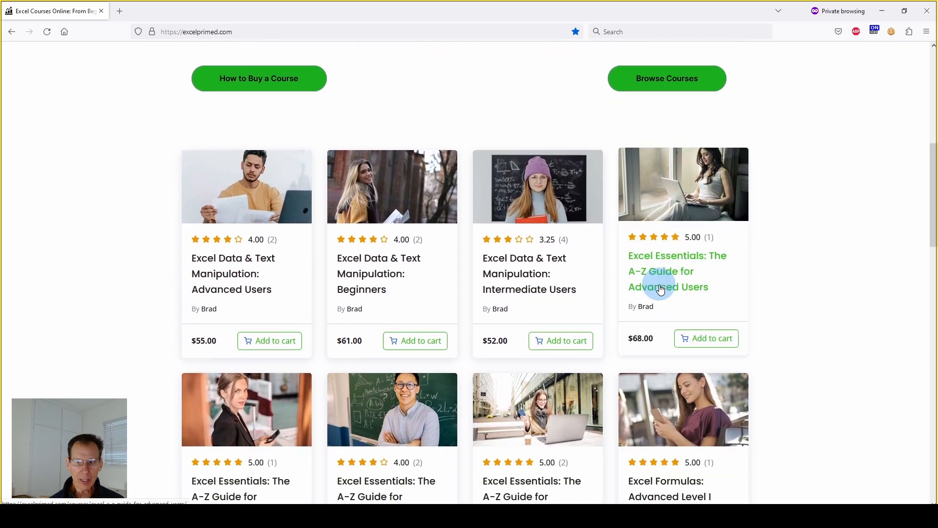
scroll(703, 241, down, 1)
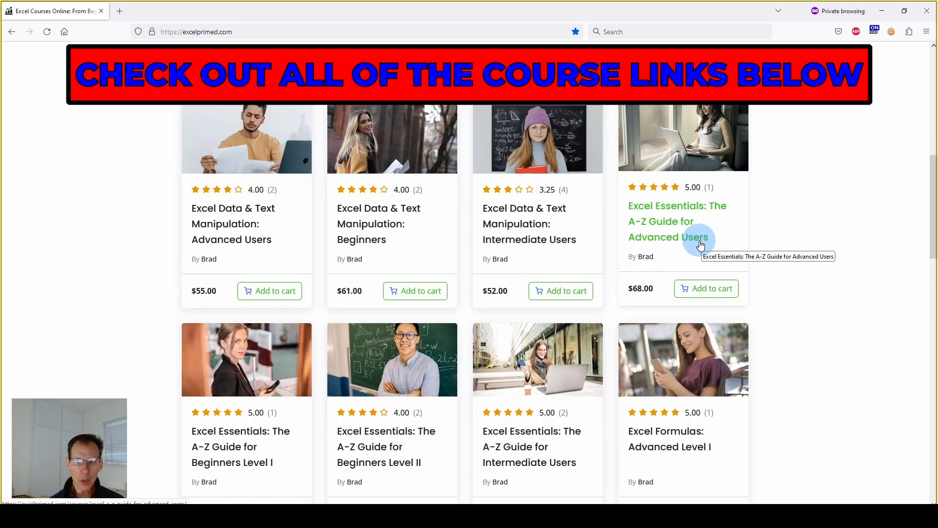
scroll(700, 244, up, 1)
scroll(700, 244, down, 1)
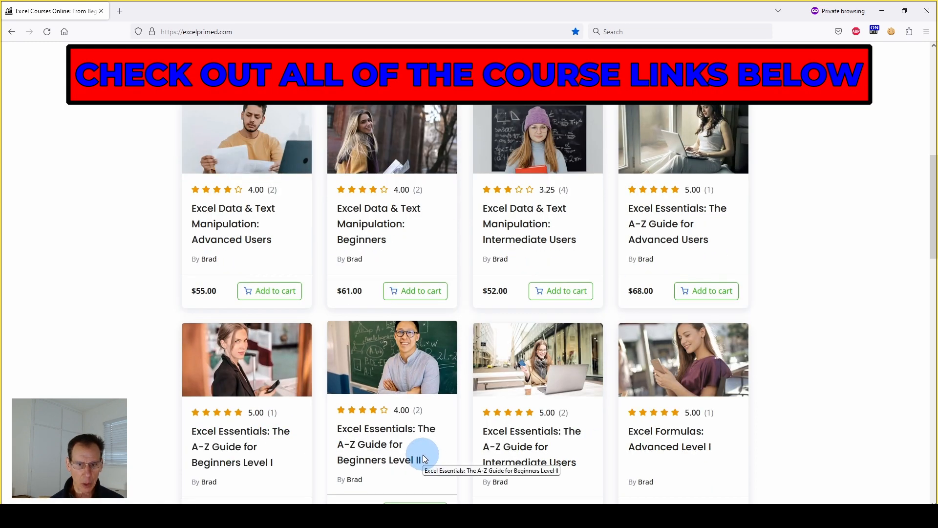
scroll(524, 388, down, 1)
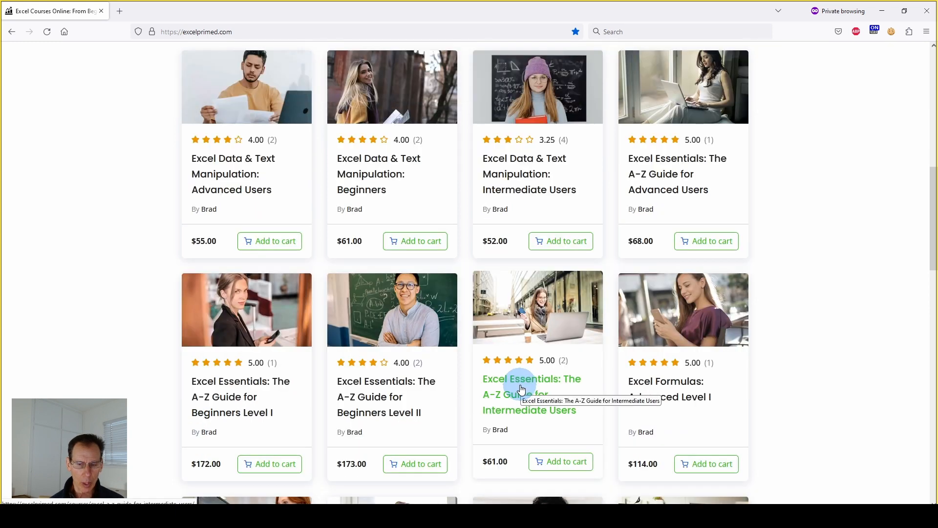
scroll(586, 372, down, 1)
scroll(711, 327, down, 1)
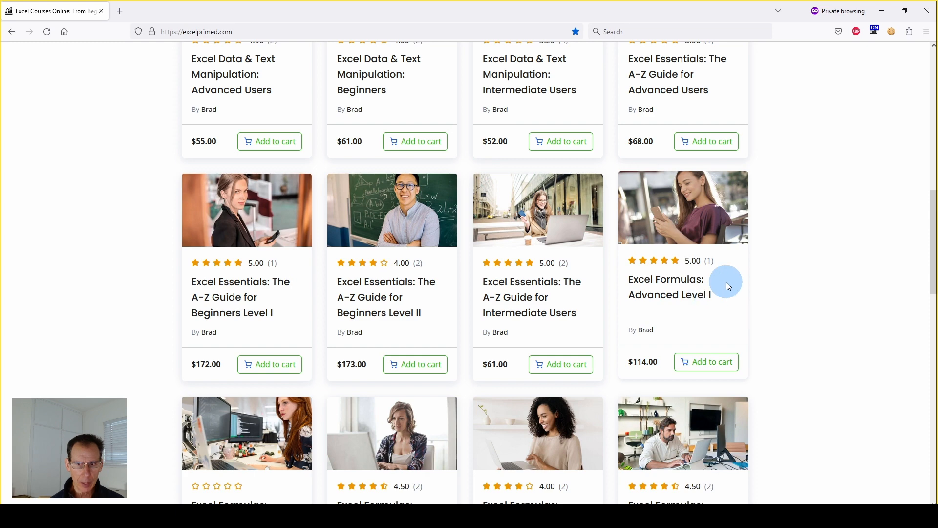
scroll(457, 434, down, 1)
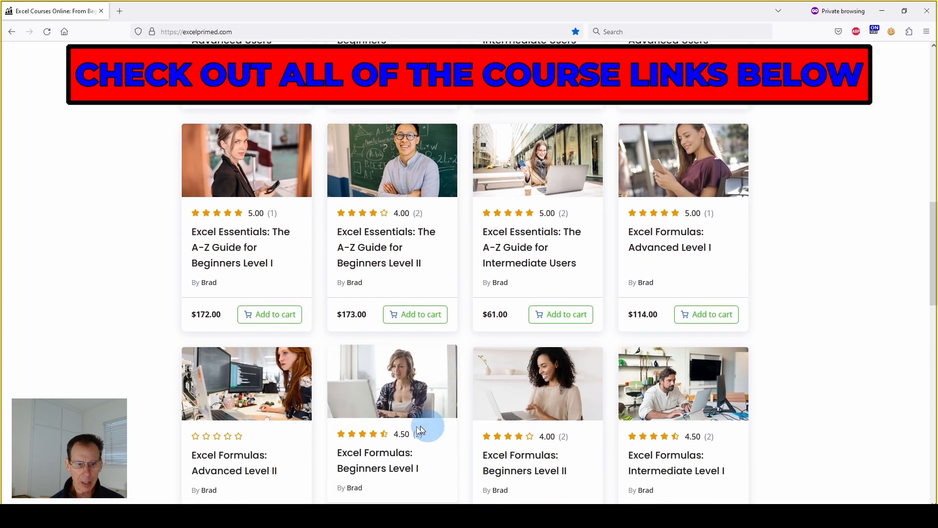
scroll(500, 425, down, 1)
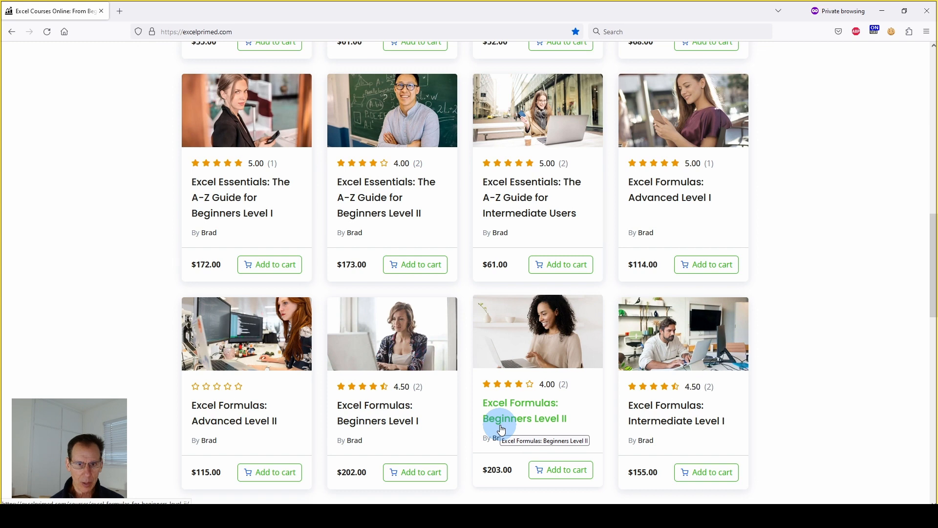
scroll(500, 429, up, 6)
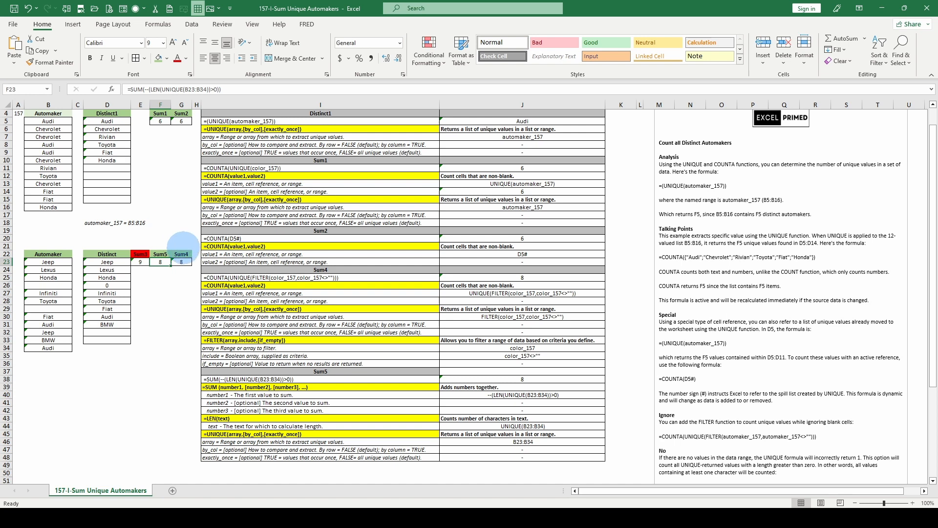
Step: Evaluate the array and include arguments of FILTER within the Sum4 formula in G23, then discard the evaluation
click(183, 262)
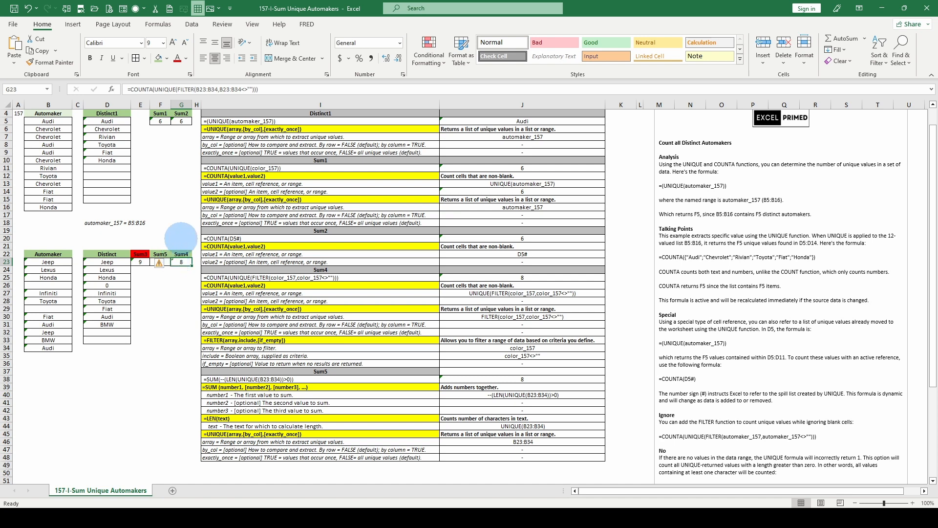
scroll(184, 239, down, 1)
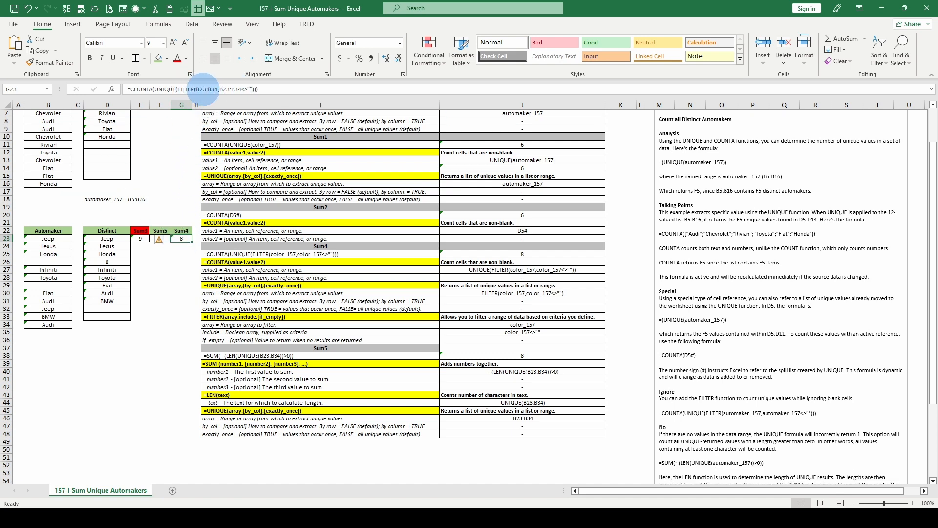
click(199, 90)
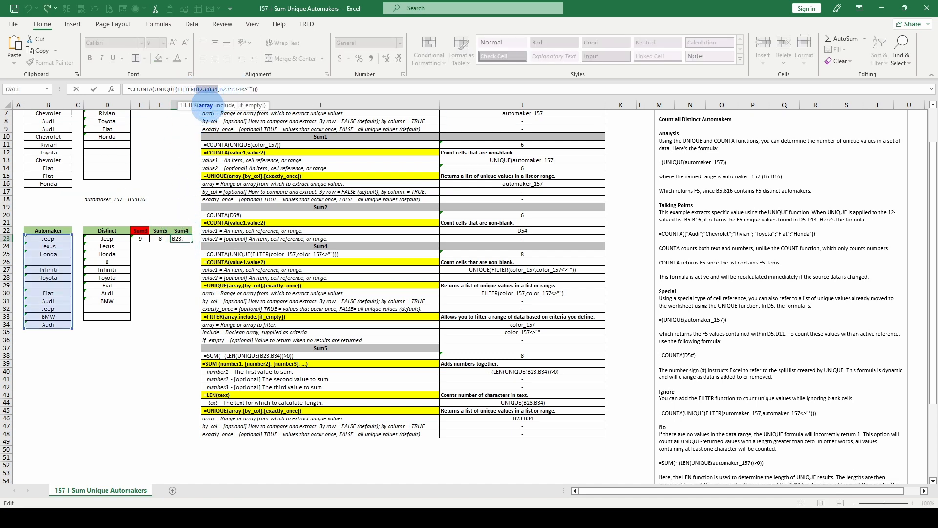
key(F9)
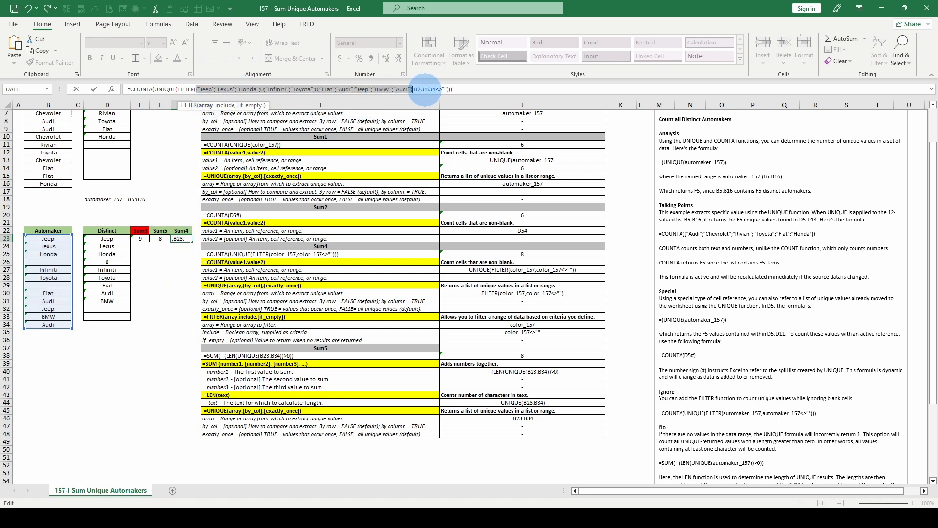
click(421, 89)
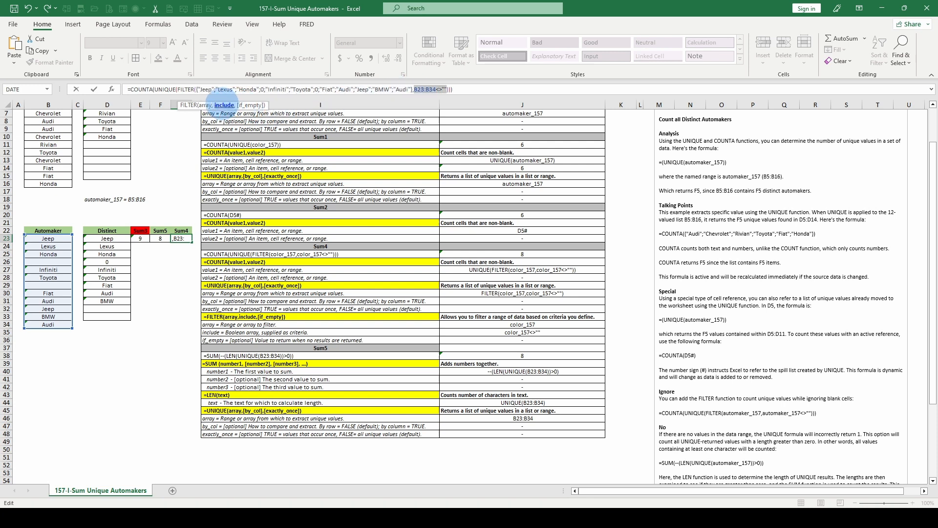
key(F9)
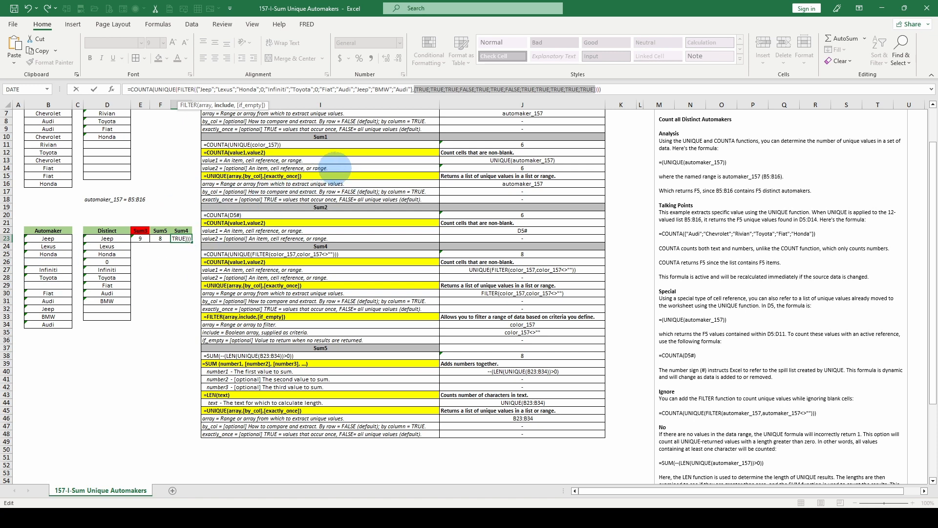
key(Escape)
Step: Evaluate the array argument of UNIQUE and the value1 argument of COUNTA in G23, restoring the formula after each check
click(188, 88)
click(186, 106)
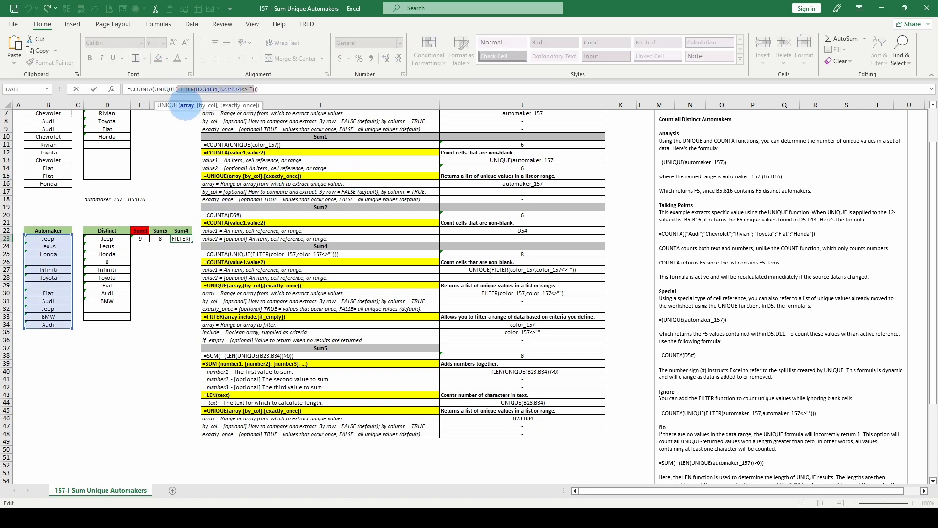
key(F9)
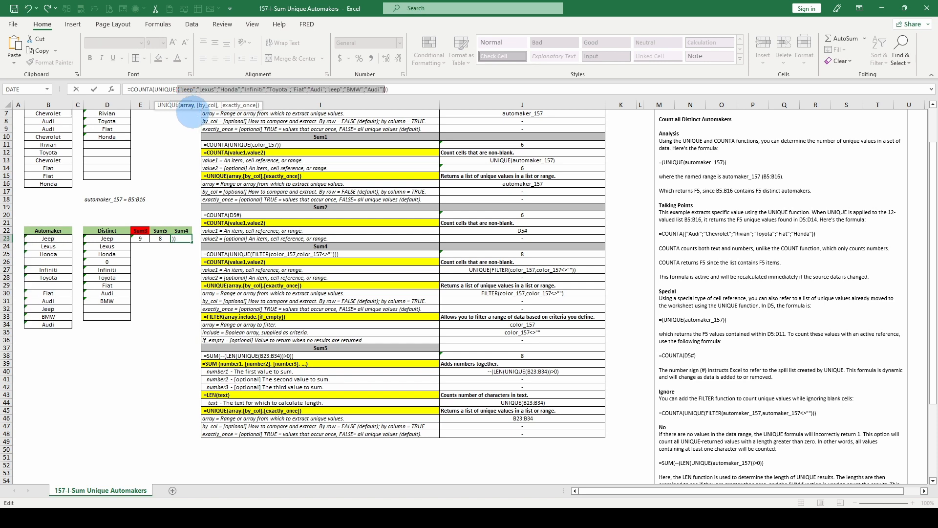
key(ctrl+z)
click(168, 106)
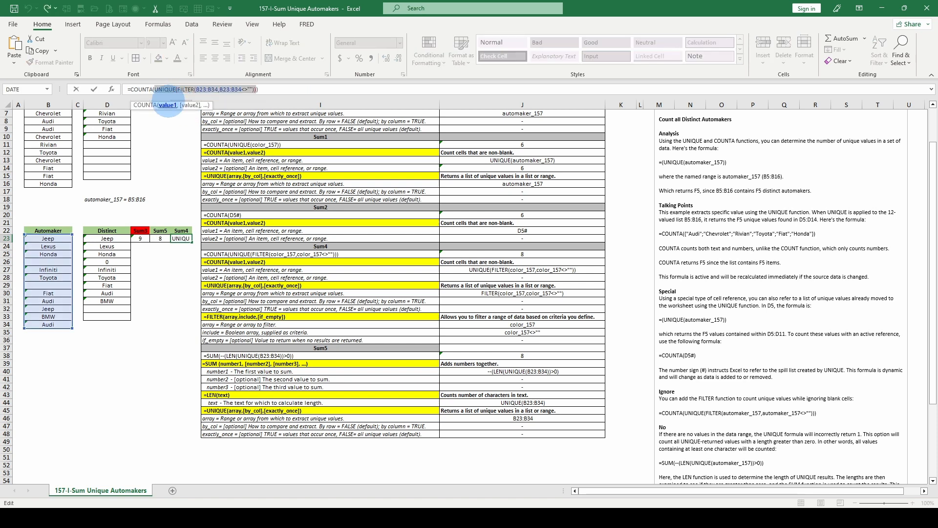
key(F9)
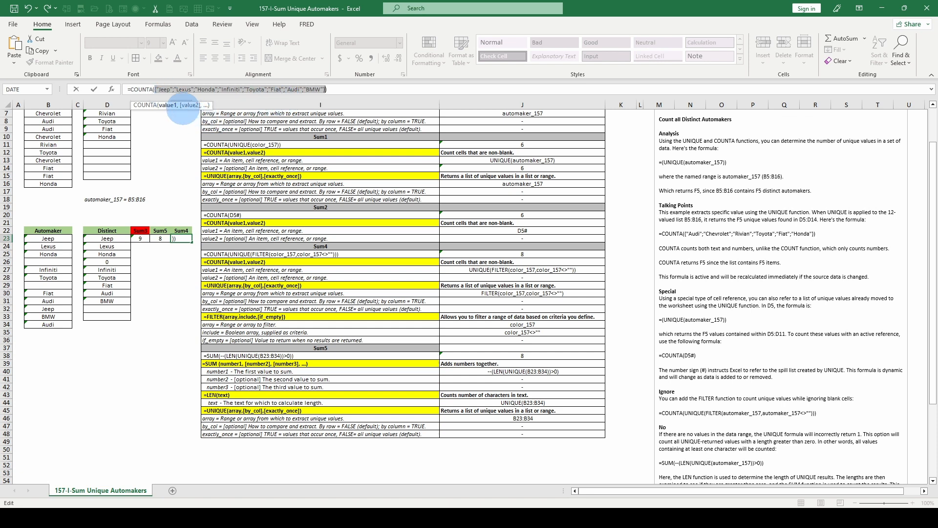
click(132, 86)
key(Escape)
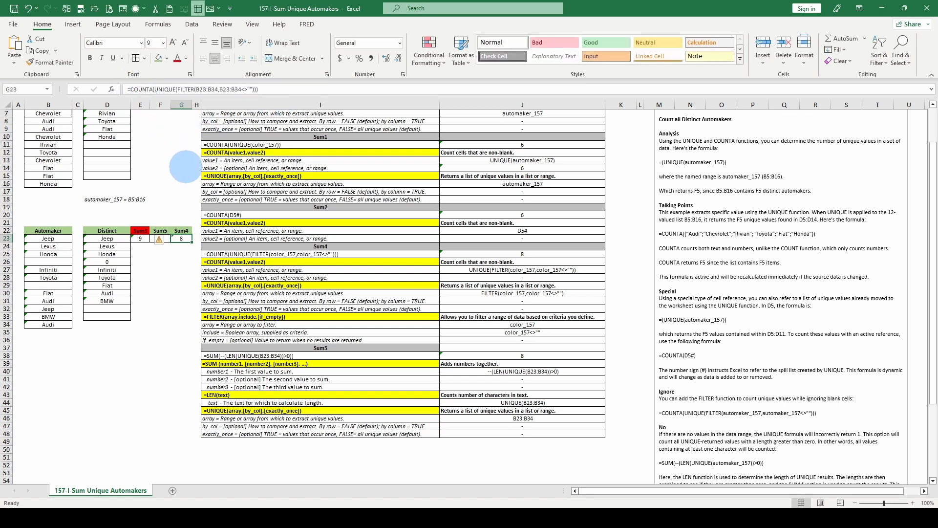
Step: Inspect the lower Distinct formula in D23 and review the argument breakdowns of the Sum4 and Sum5 formulas
click(116, 240)
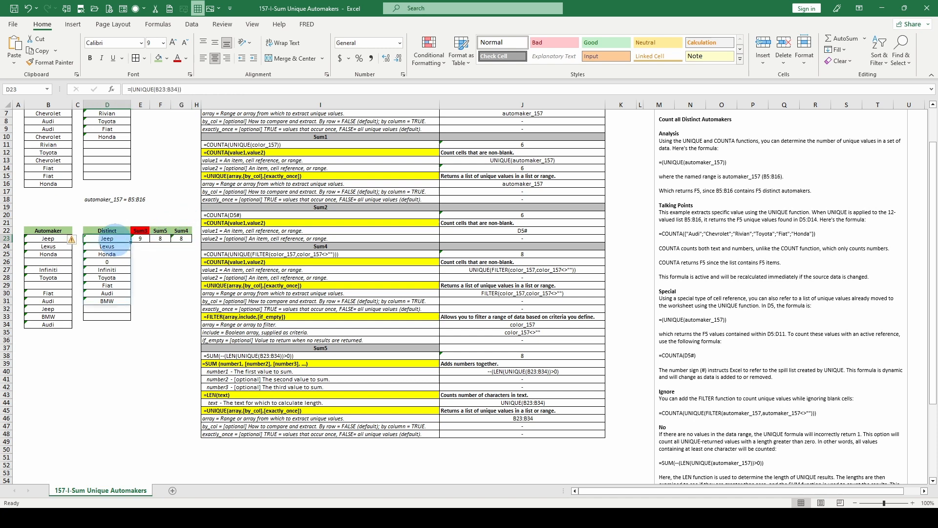
scroll(87, 275, up, 2)
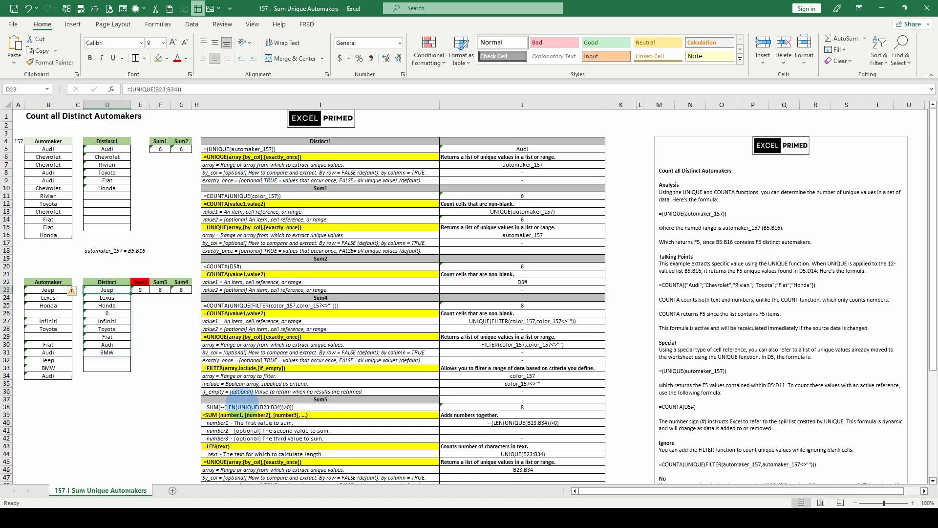
scroll(292, 337, down, 2)
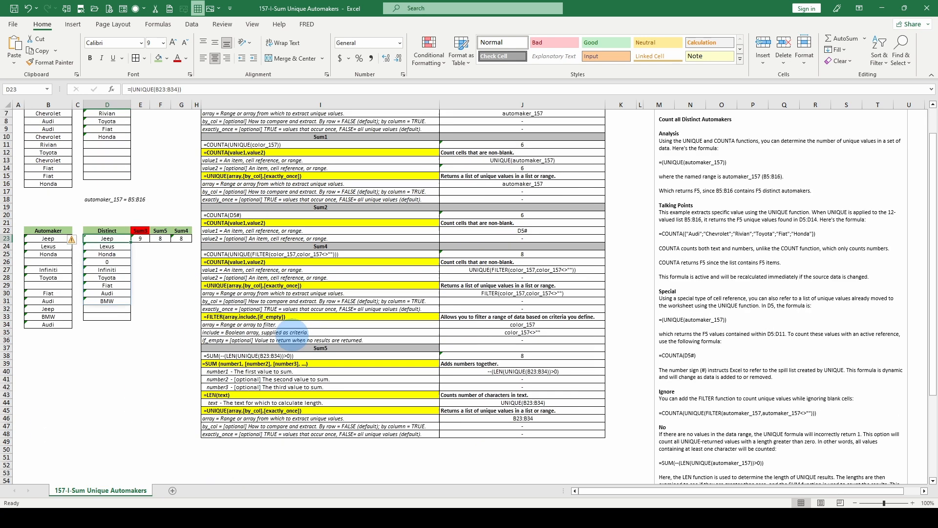
scroll(291, 336, down, 2)
scroll(289, 336, up, 3)
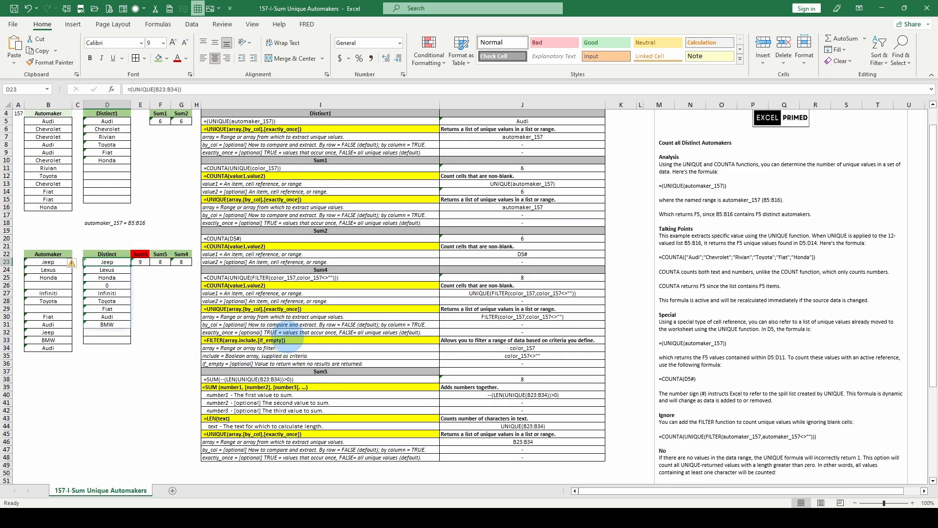
scroll(288, 337, up, 1)
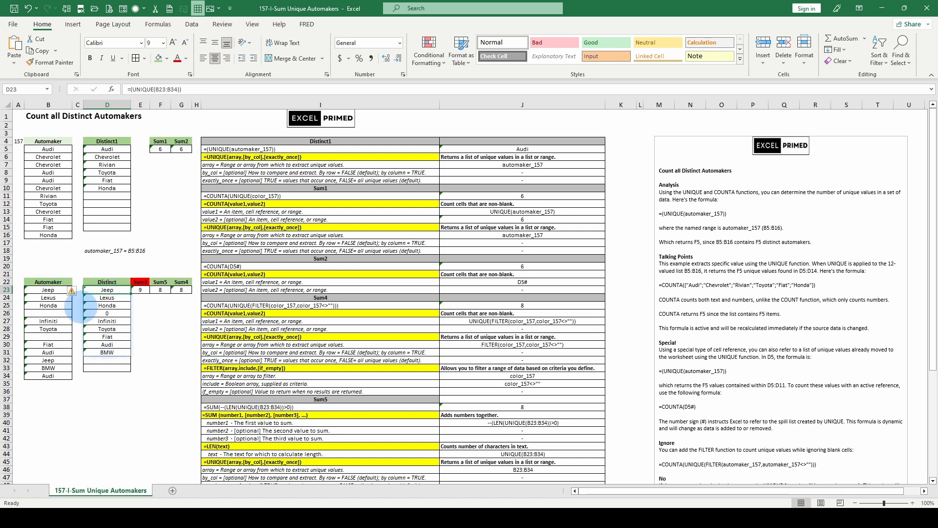
click(159, 172)
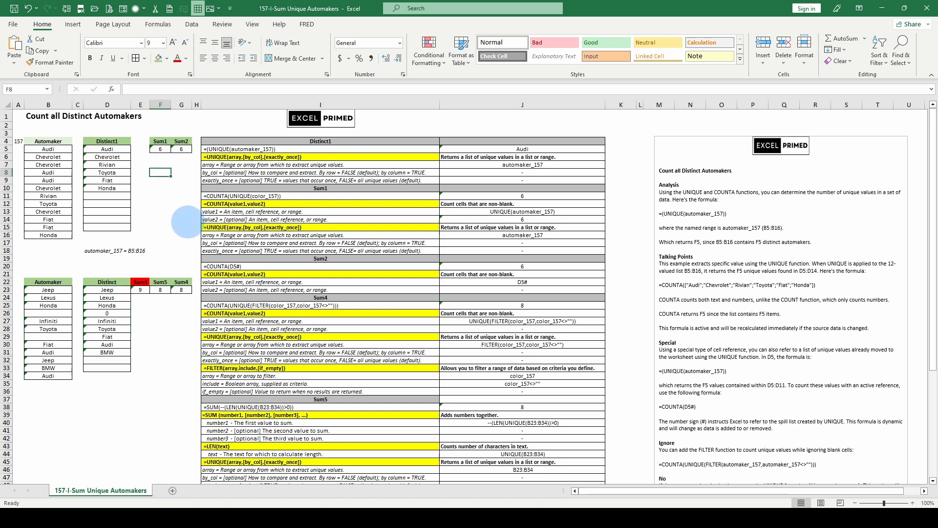